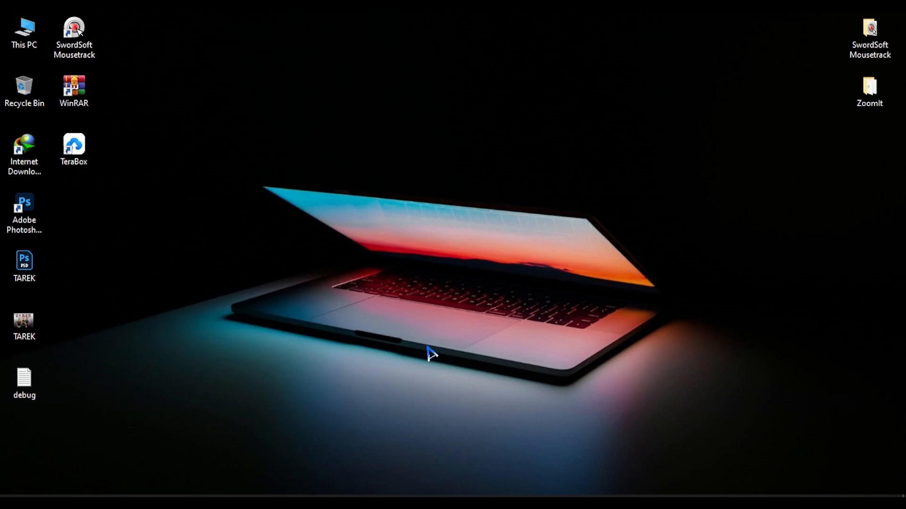
# - Switch to Photoshop and open the portrait image 92949 from the Sample folder
pyautogui.click(406, 495)
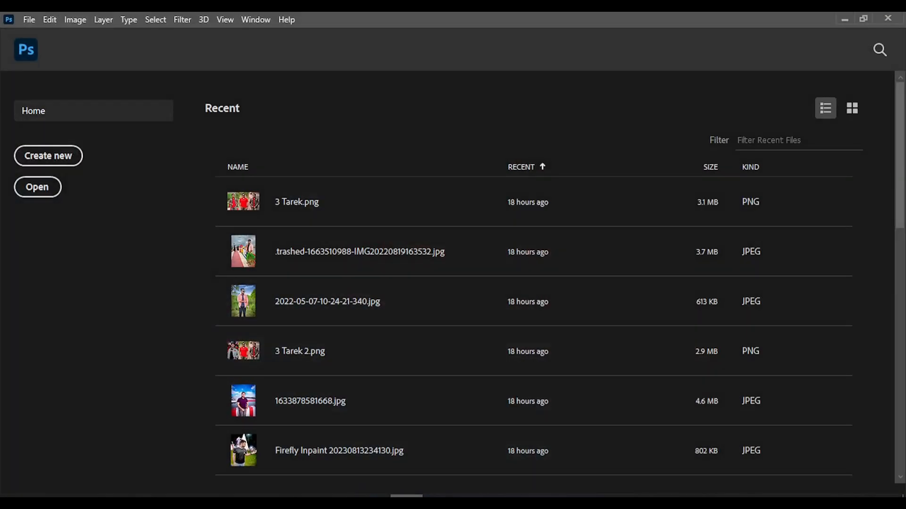
pyautogui.click(35, 189)
pyautogui.scroll(-4, 239, 177)
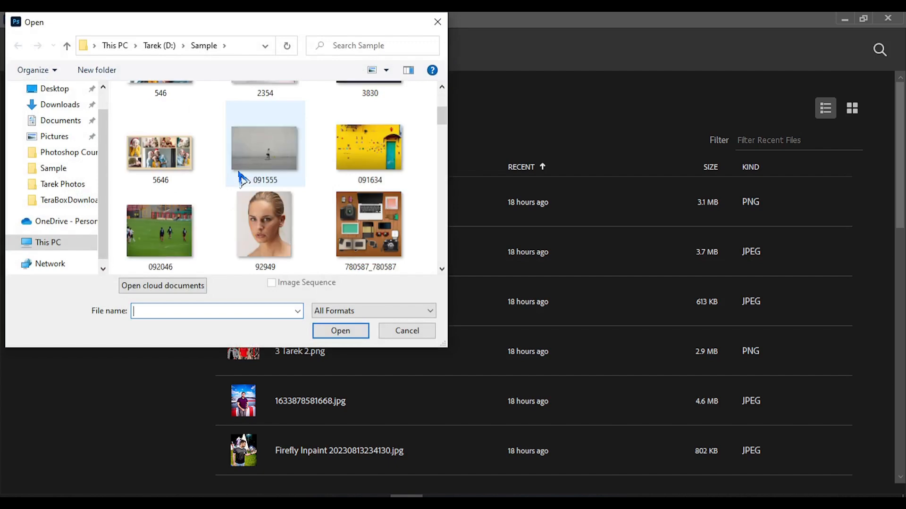
pyautogui.doubleClick(259, 238)
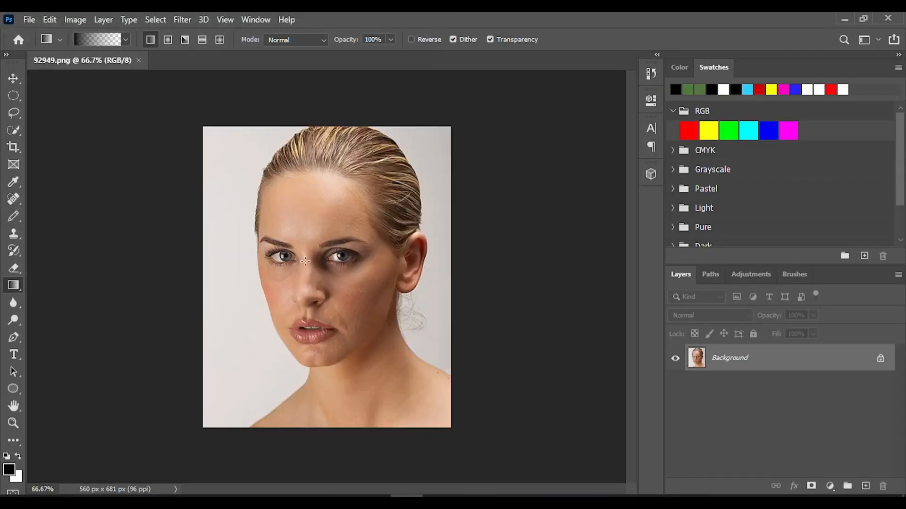
# - Activate the Blur Tool for retouching the portrait
pyautogui.keyDown('alt'); pyautogui.scroll(3, 241, 241); pyautogui.keyUp('alt')
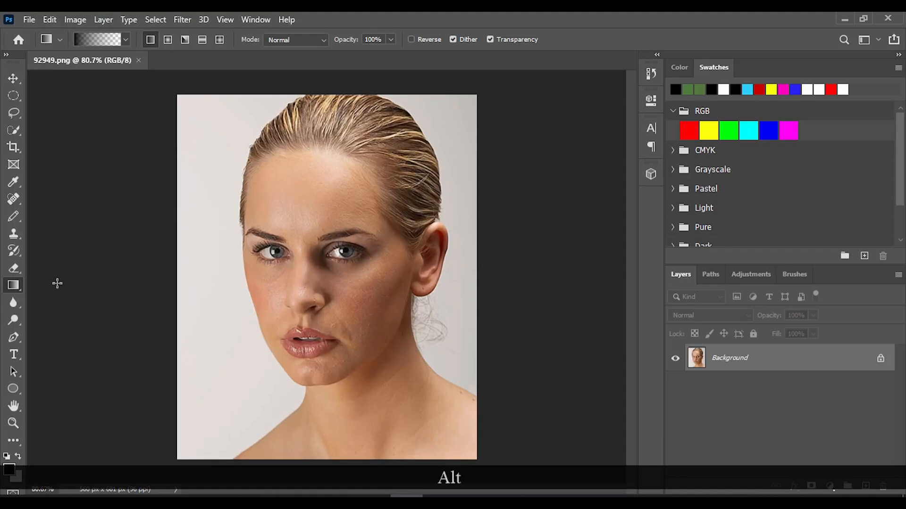
pyautogui.rightClick(21, 293)
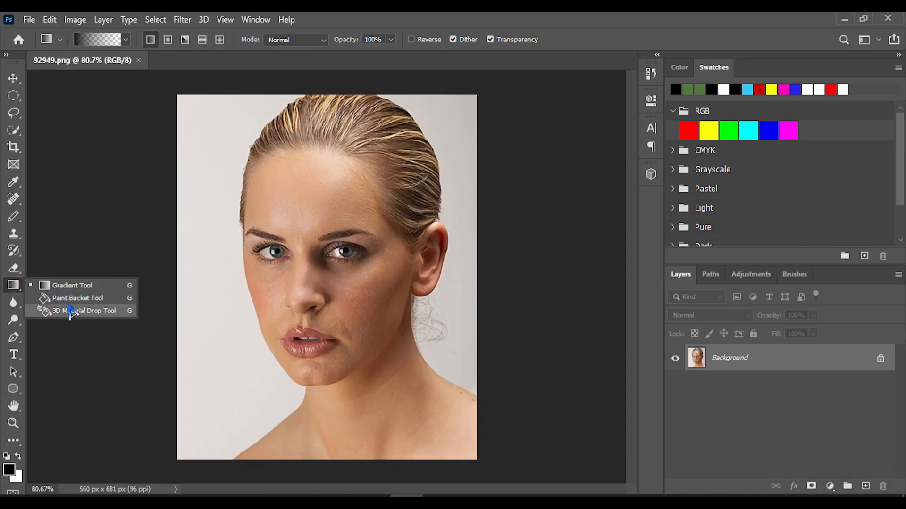
pyautogui.click(16, 287)
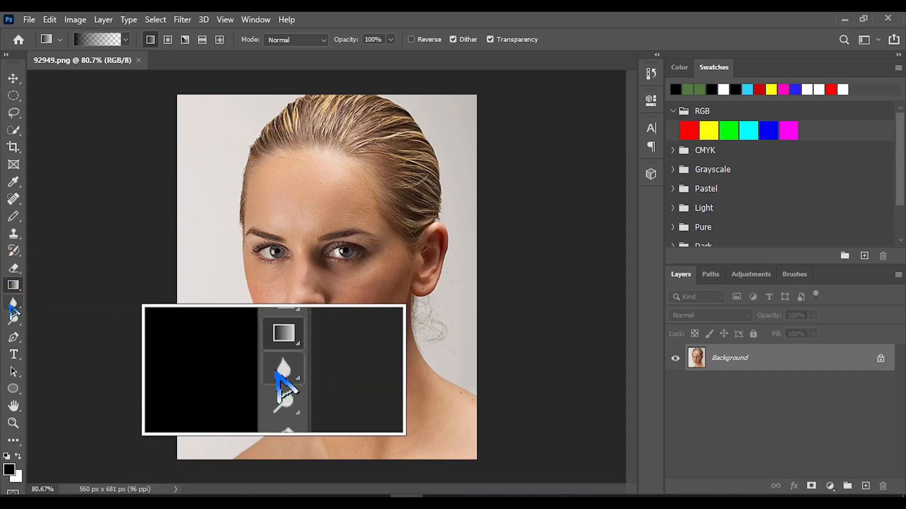
pyautogui.click(14, 305)
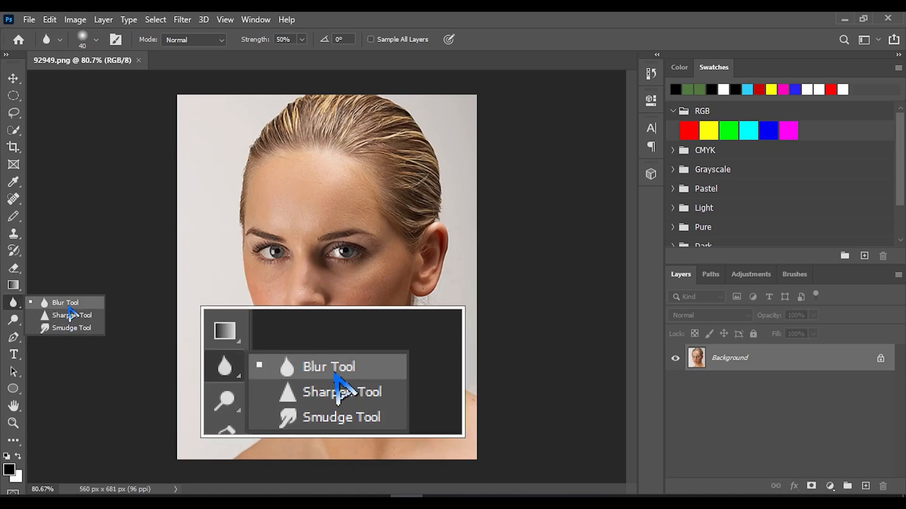
pyautogui.click(68, 308)
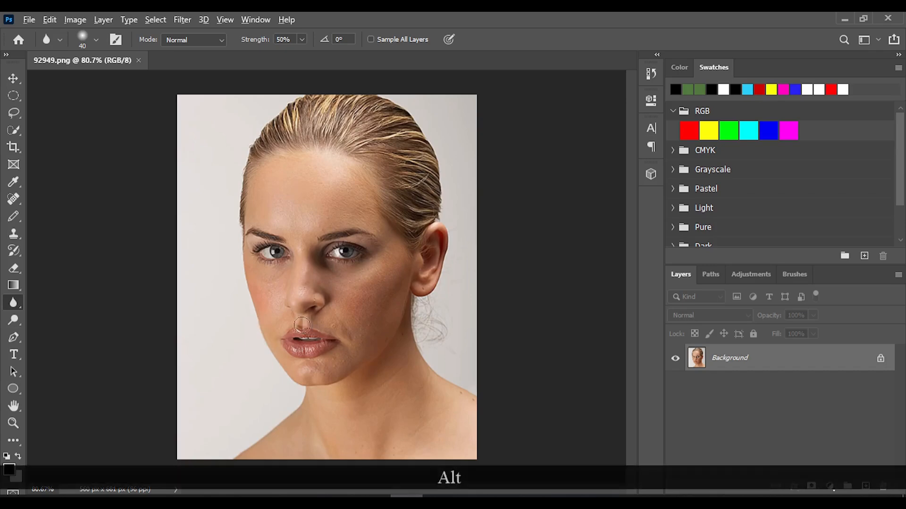
# - Examine the Blur Tool's options, including the brush size and hardness settings and the available blending modes
pyautogui.scroll(3, 401, 313)
pyautogui.scroll(4, 394, 293)
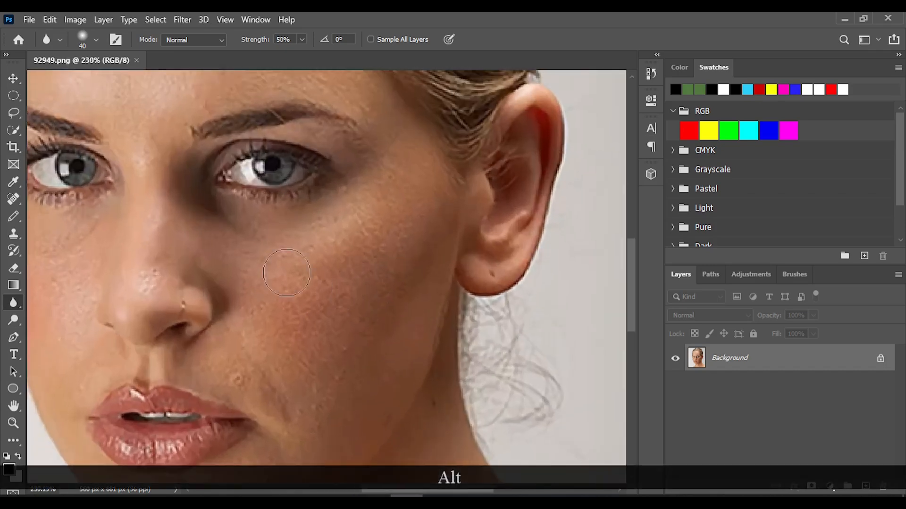
pyautogui.scroll(3, 271, 255)
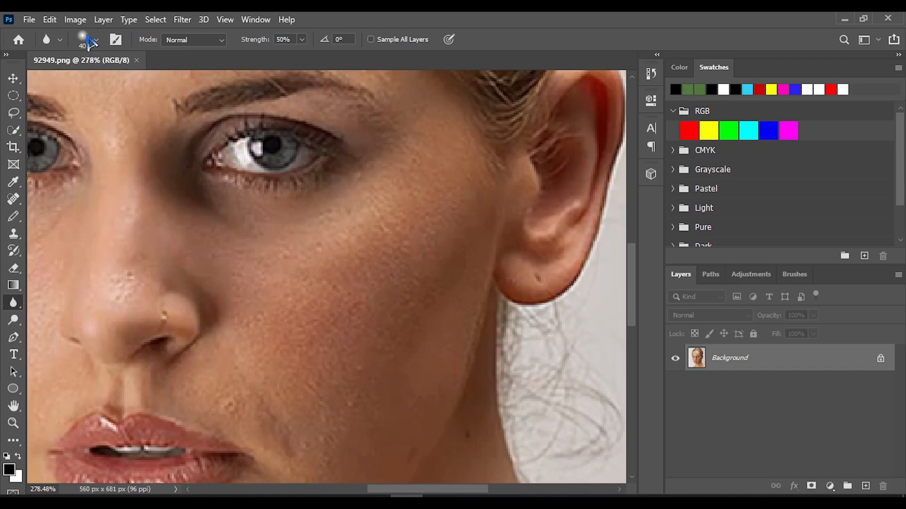
pyautogui.hotkey('ctrl', '2')
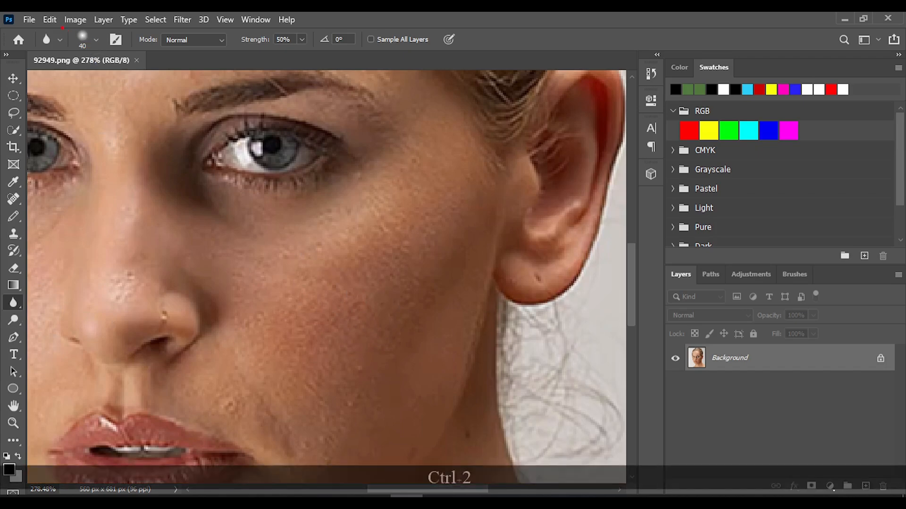
pyautogui.moveTo(62, 27)
pyautogui.mouseDown()
pyautogui.moveTo(448, 69)
pyautogui.moveTo(503, 64)
pyautogui.mouseUp()
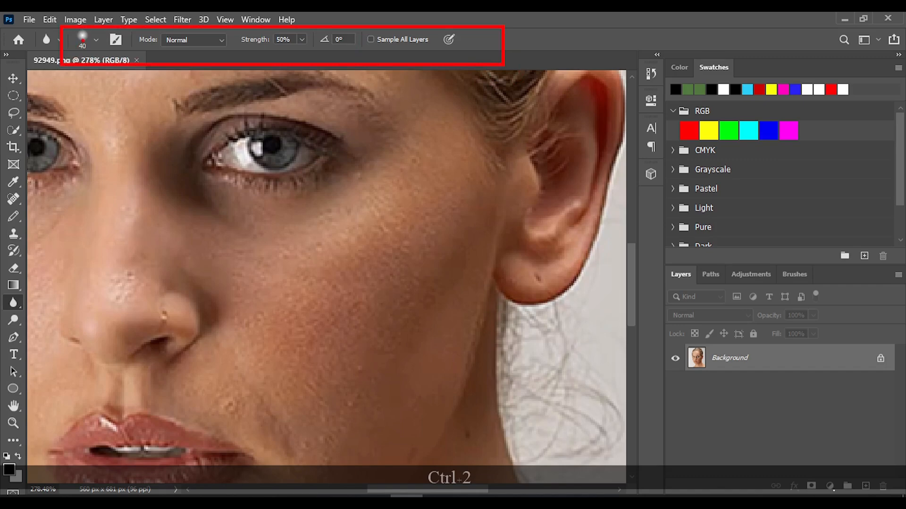
pyautogui.hotkey('ctrl', '1')
pyautogui.click(96, 40)
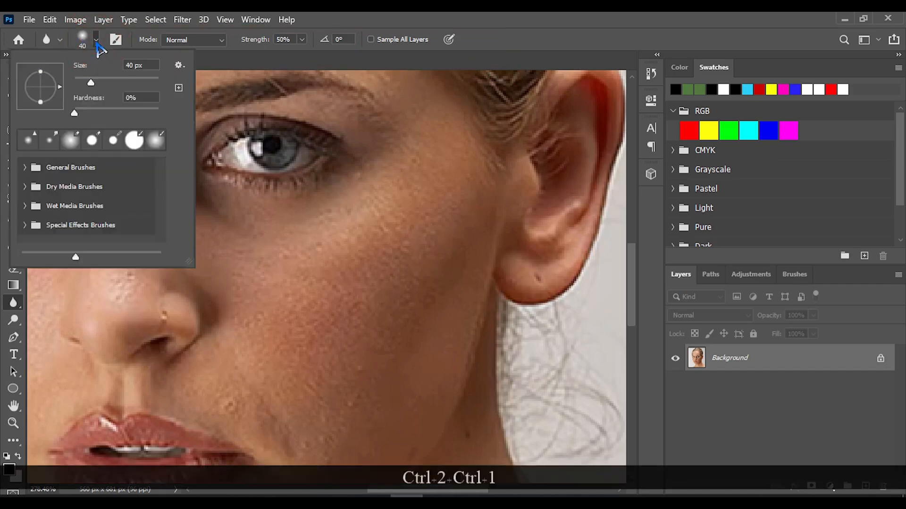
pyautogui.click(97, 44)
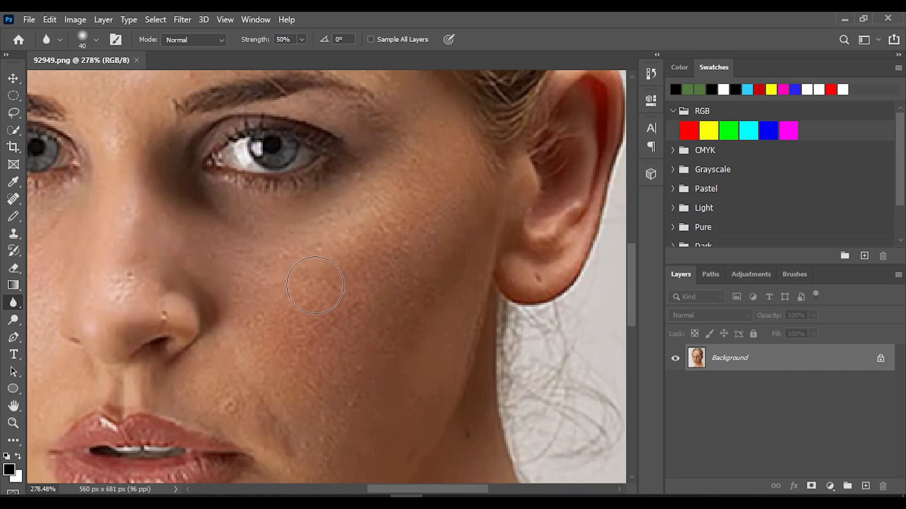
pyautogui.moveTo(316, 285); pyautogui.dragTo(319, 310)
pyautogui.click(223, 41)
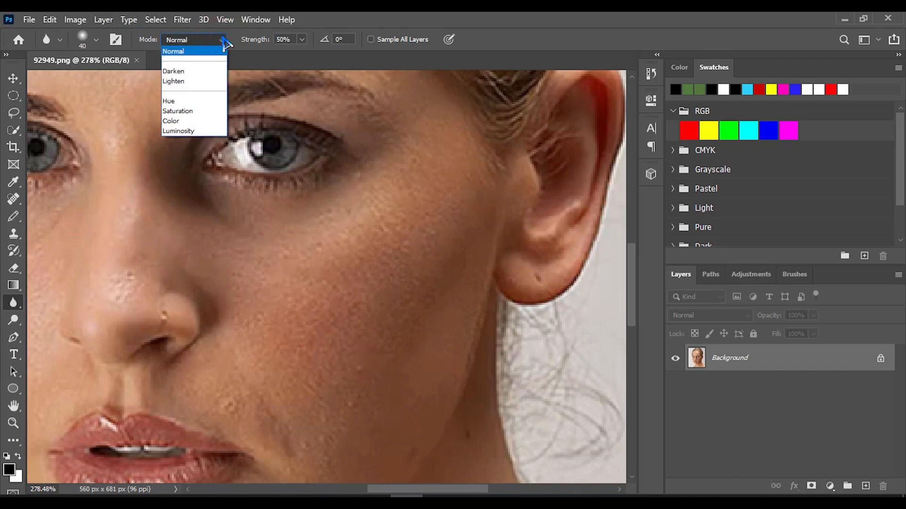
pyautogui.click(220, 39)
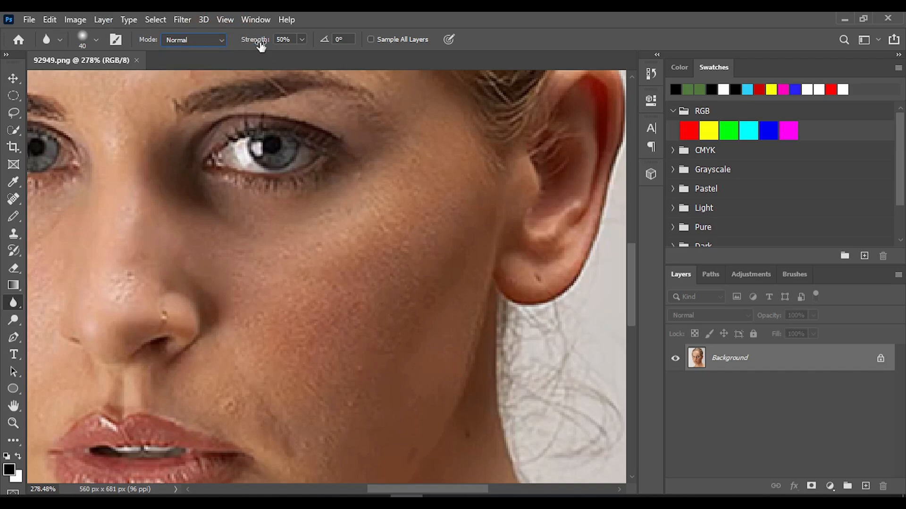
# - Try blurring the cheek skin at 50% strength, and undo the stroke
pyautogui.click(302, 39)
pyautogui.moveTo(323, 283)
pyautogui.mouseDown()
pyautogui.moveTo(270, 330)
pyautogui.moveTo(331, 286)
pyautogui.moveTo(304, 343)
pyautogui.moveTo(348, 280)
pyautogui.moveTo(332, 347)
pyautogui.moveTo(356, 317)
pyautogui.moveTo(341, 260)
pyautogui.moveTo(384, 239)
pyautogui.moveTo(360, 231)
pyautogui.moveTo(385, 256)
pyautogui.moveTo(400, 212)
pyautogui.moveTo(372, 359)
pyautogui.moveTo(426, 227)
pyautogui.moveTo(376, 340)
pyautogui.moveTo(414, 251)
pyautogui.moveTo(335, 333)
pyautogui.moveTo(316, 325)
pyautogui.moveTo(358, 267)
pyautogui.moveTo(338, 301)
pyautogui.mouseUp()
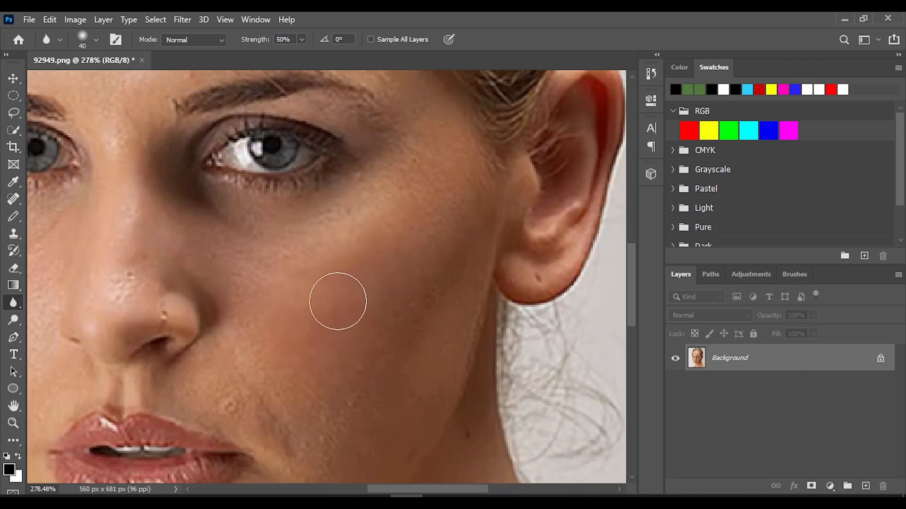
pyautogui.press('ctrl')
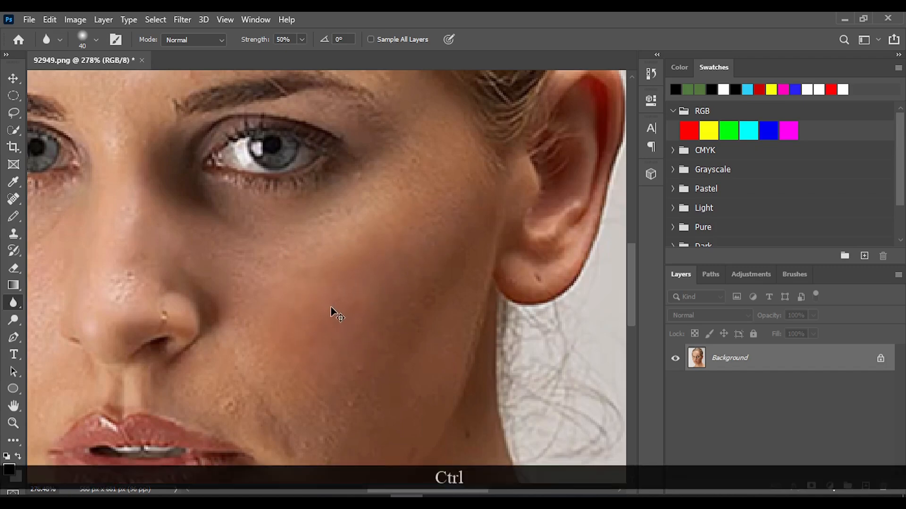
pyautogui.hotkey('ctrl', 'z')
# - Try blurring the cheek with the blur strength set to 100%, and undo the stroke
pyautogui.click(302, 40)
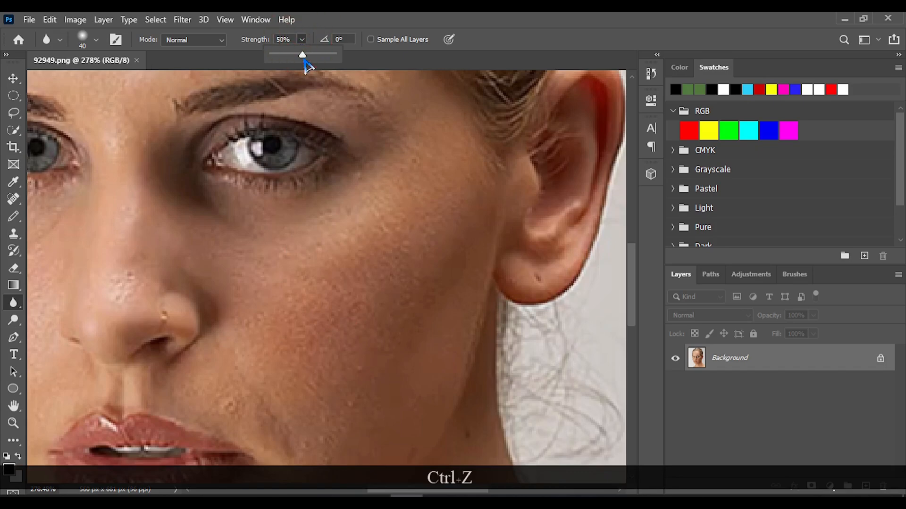
pyautogui.moveTo(304, 56); pyautogui.dragTo(349, 100)
pyautogui.moveTo(385, 275)
pyautogui.mouseDown()
pyautogui.moveTo(337, 293)
pyautogui.moveTo(292, 351)
pyautogui.moveTo(276, 305)
pyautogui.moveTo(338, 235)
pyautogui.moveTo(342, 352)
pyautogui.moveTo(311, 292)
pyautogui.moveTo(345, 275)
pyautogui.moveTo(314, 353)
pyautogui.moveTo(407, 199)
pyautogui.moveTo(412, 260)
pyautogui.moveTo(374, 361)
pyautogui.mouseUp()
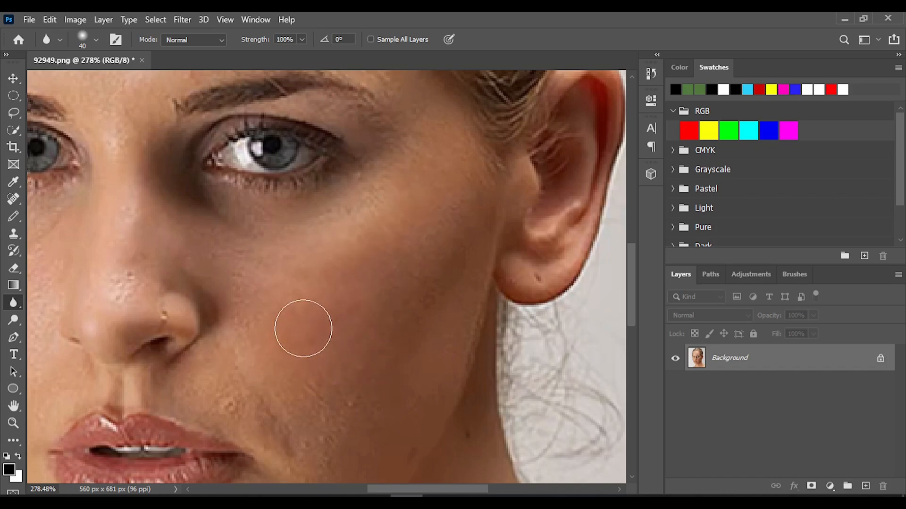
pyautogui.hotkey('ctrl', 'z')
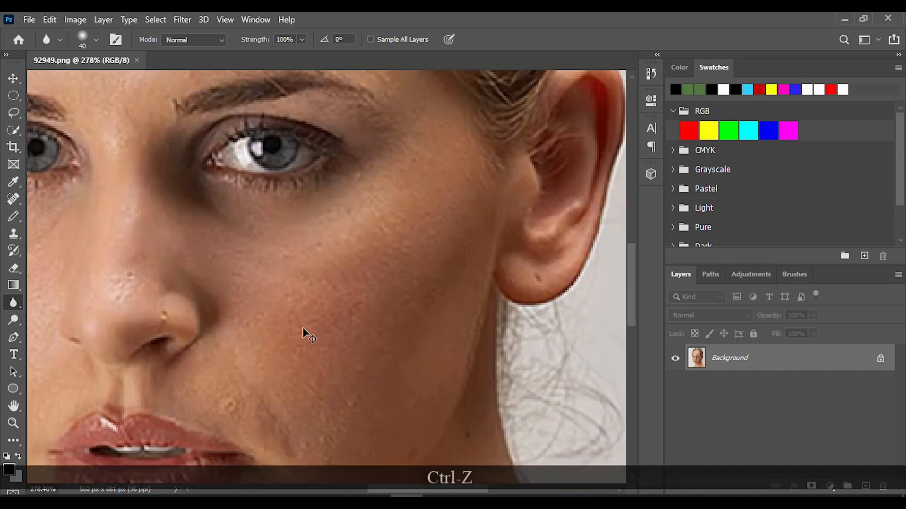
# - Smooth the skin of the cheek nearest the ear using 34% blur strength and a 30 px brush
pyautogui.click(301, 40)
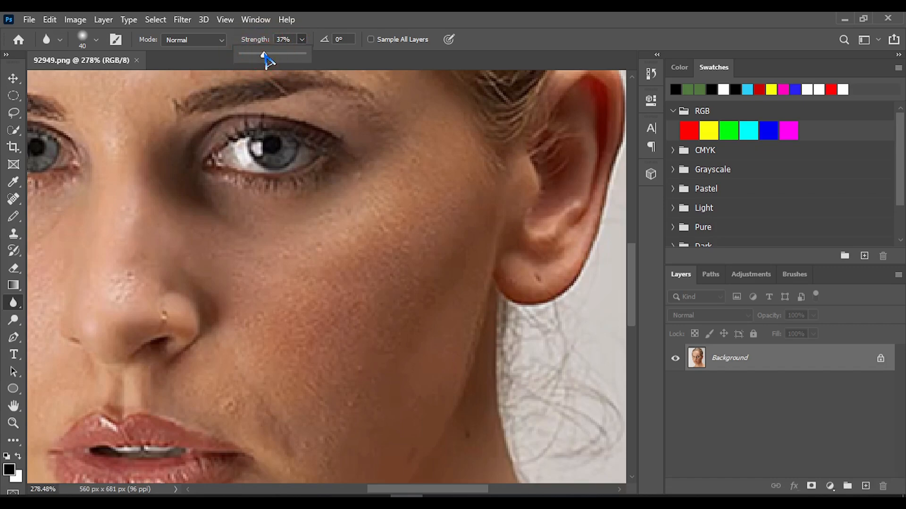
pyautogui.click(304, 42)
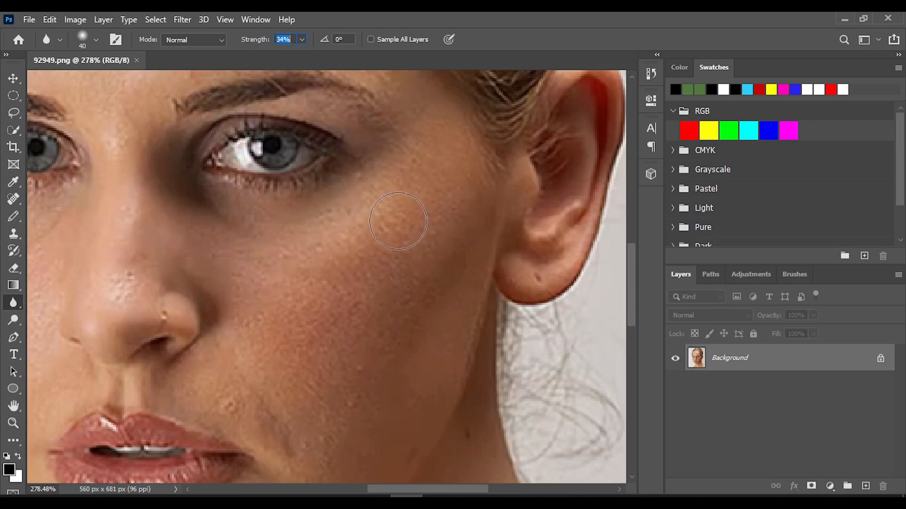
pyautogui.click(391, 246)
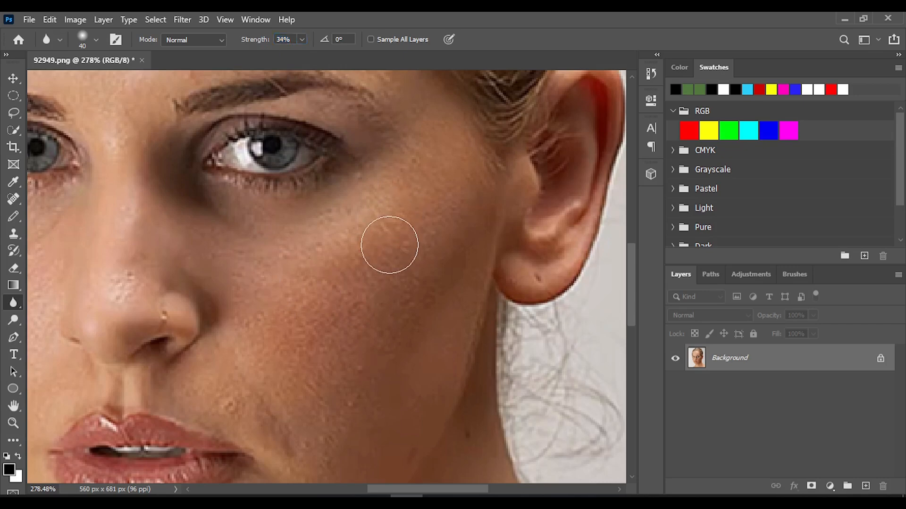
pyautogui.press('[')
pyautogui.press('[')
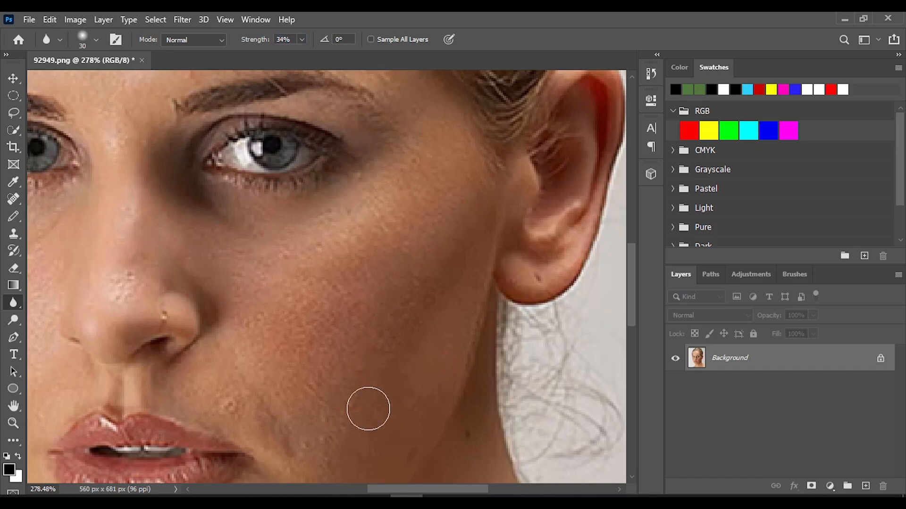
pyautogui.moveTo(328, 367)
pyautogui.mouseDown()
pyautogui.moveTo(377, 236)
pyautogui.moveTo(285, 358)
pyautogui.moveTo(405, 247)
pyautogui.moveTo(439, 164)
pyautogui.moveTo(380, 209)
pyautogui.moveTo(325, 228)
pyautogui.moveTo(318, 249)
pyautogui.moveTo(333, 240)
pyautogui.moveTo(280, 251)
pyautogui.moveTo(235, 276)
pyautogui.moveTo(221, 355)
pyautogui.moveTo(237, 391)
pyautogui.moveTo(251, 307)
pyautogui.moveTo(251, 402)
pyautogui.moveTo(271, 436)
pyautogui.moveTo(253, 408)
pyautogui.moveTo(266, 397)
pyautogui.moveTo(318, 460)
pyautogui.moveTo(358, 367)
pyautogui.moveTo(314, 392)
pyautogui.moveTo(324, 430)
pyautogui.moveTo(317, 366)
pyautogui.moveTo(318, 375)
pyautogui.moveTo(303, 364)
pyautogui.moveTo(311, 349)
pyautogui.moveTo(302, 292)
pyautogui.moveTo(269, 327)
pyautogui.moveTo(356, 323)
pyautogui.moveTo(377, 279)
pyautogui.moveTo(327, 330)
pyautogui.moveTo(322, 314)
pyautogui.moveTo(338, 301)
pyautogui.mouseUp()
# - Smooth the skin texture across the whole forehead with the Blur Tool
pyautogui.scroll(3, 334, 300)
pyautogui.scroll(3, 335, 299)
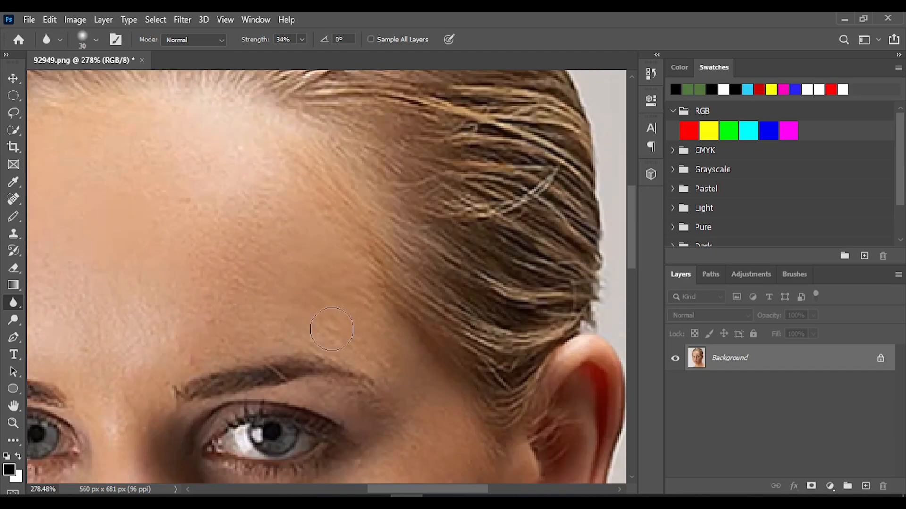
pyautogui.moveTo(256, 298)
pyautogui.mouseDown()
pyautogui.moveTo(218, 277)
pyautogui.moveTo(228, 292)
pyautogui.moveTo(263, 226)
pyautogui.moveTo(244, 207)
pyautogui.moveTo(221, 279)
pyautogui.moveTo(265, 228)
pyautogui.moveTo(261, 215)
pyautogui.moveTo(273, 226)
pyautogui.moveTo(248, 182)
pyautogui.moveTo(214, 193)
pyautogui.moveTo(189, 245)
pyautogui.moveTo(196, 216)
pyautogui.moveTo(148, 299)
pyautogui.moveTo(147, 344)
pyautogui.moveTo(193, 318)
pyautogui.moveTo(134, 344)
pyautogui.moveTo(160, 343)
pyautogui.moveTo(111, 319)
pyautogui.moveTo(96, 374)
pyautogui.moveTo(102, 355)
pyautogui.moveTo(95, 370)
pyautogui.moveTo(78, 325)
pyautogui.mouseUp()
pyautogui.hscroll(-5, 75, 318)
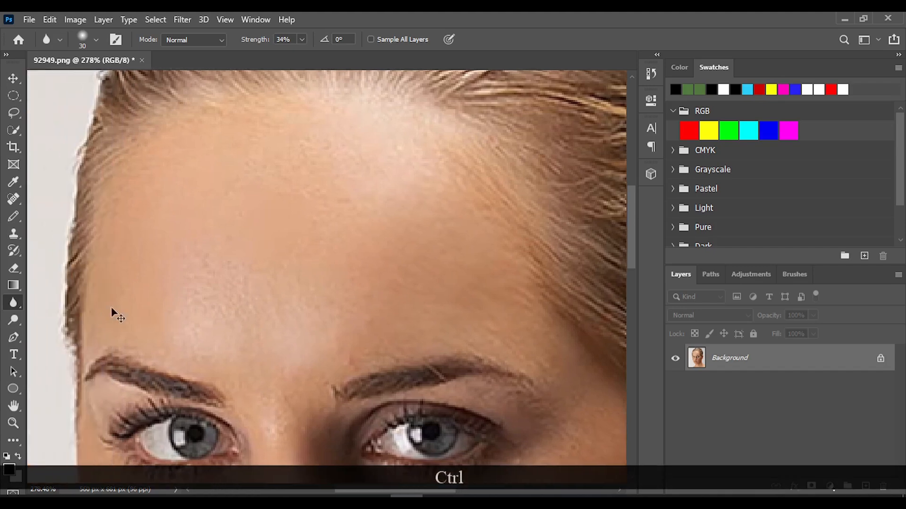
pyautogui.moveTo(186, 280)
pyautogui.mouseDown()
pyautogui.moveTo(204, 334)
pyautogui.moveTo(236, 320)
pyautogui.moveTo(192, 287)
pyautogui.moveTo(175, 338)
pyautogui.moveTo(260, 359)
pyautogui.moveTo(243, 287)
pyautogui.moveTo(211, 268)
pyautogui.moveTo(222, 277)
pyautogui.moveTo(250, 196)
pyautogui.moveTo(297, 189)
pyautogui.moveTo(284, 177)
pyautogui.moveTo(334, 160)
pyautogui.moveTo(286, 143)
pyautogui.moveTo(270, 183)
pyautogui.moveTo(219, 152)
pyautogui.moveTo(342, 152)
pyautogui.moveTo(358, 195)
pyautogui.moveTo(344, 175)
pyautogui.moveTo(319, 214)
pyautogui.moveTo(344, 166)
pyautogui.moveTo(329, 230)
pyautogui.moveTo(338, 152)
pyautogui.moveTo(336, 264)
pyautogui.moveTo(300, 364)
pyautogui.moveTo(283, 278)
pyautogui.moveTo(292, 262)
pyautogui.moveTo(274, 308)
pyautogui.moveTo(272, 258)
pyautogui.moveTo(281, 281)
pyautogui.mouseUp()
# - Blur the skin along the nose and the area beside it below the eye
pyautogui.scroll(-2, 283, 278)
pyautogui.scroll(-5, 284, 278)
pyautogui.scroll(-3, 281, 281)
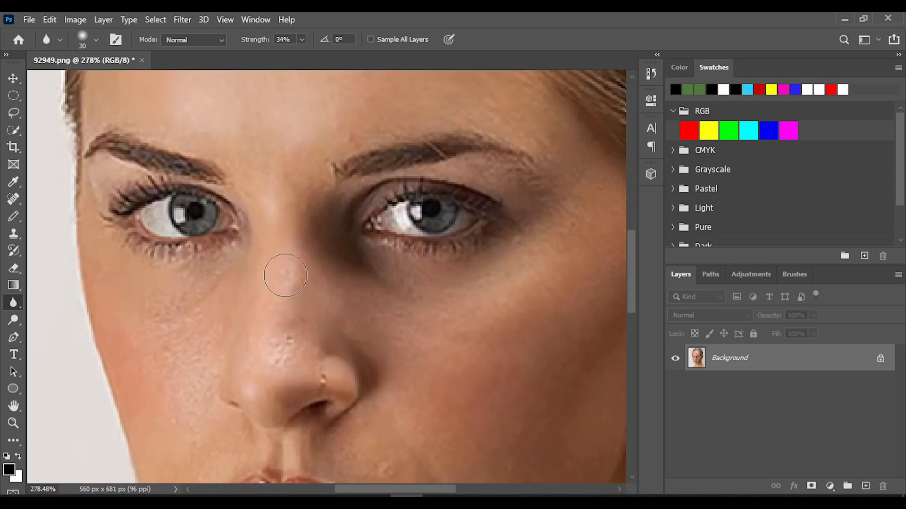
pyautogui.moveTo(289, 358); pyautogui.dragTo(284, 344)
pyautogui.moveTo(296, 330)
pyautogui.mouseDown()
pyautogui.moveTo(275, 345)
pyautogui.moveTo(275, 360)
pyautogui.moveTo(279, 346)
pyautogui.mouseUp()
pyautogui.moveTo(390, 314)
pyautogui.mouseDown()
pyautogui.moveTo(333, 280)
pyautogui.moveTo(390, 322)
pyautogui.moveTo(331, 307)
pyautogui.moveTo(314, 315)
pyautogui.mouseUp()
pyautogui.moveTo(286, 264); pyautogui.dragTo(299, 293)
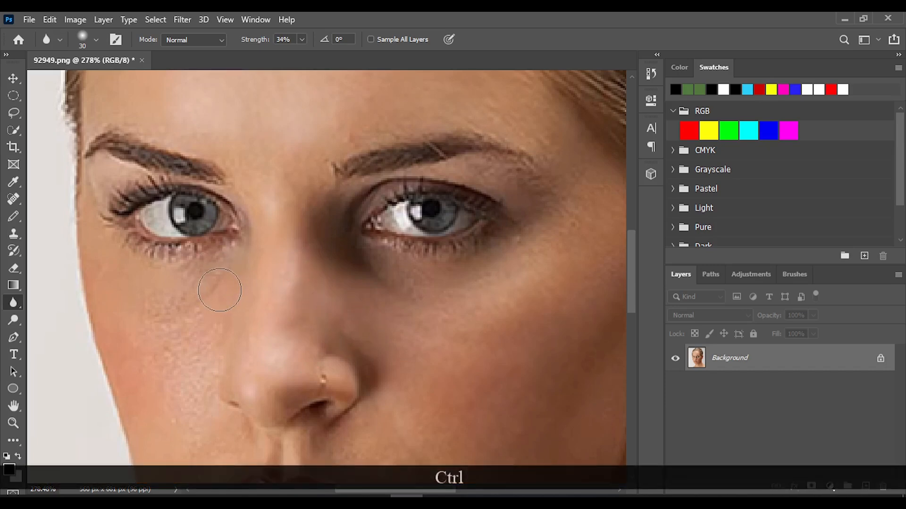
# - Smooth the cheek on the side of the face away from the visible ear, from under the eye downward
pyautogui.hscroll(-3, 176, 325)
pyautogui.scroll(-2, 232, 326)
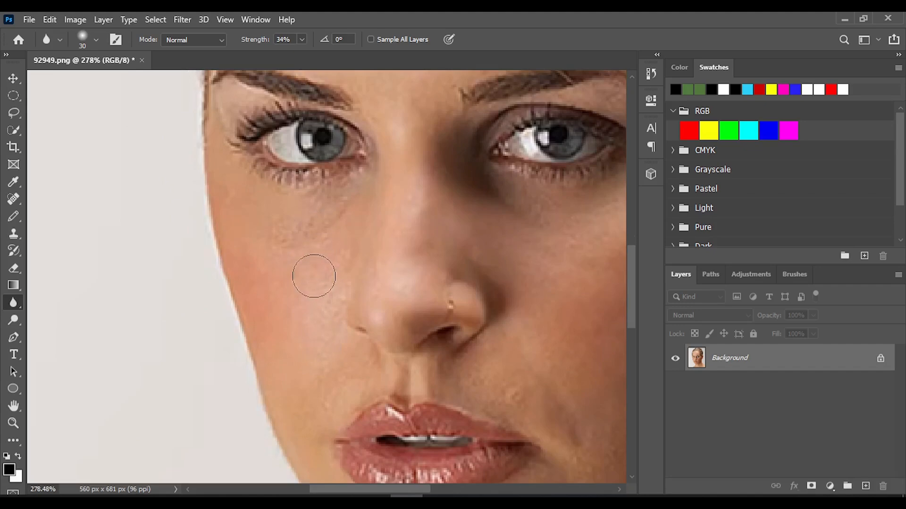
pyautogui.moveTo(314, 276)
pyautogui.mouseDown()
pyautogui.moveTo(307, 209)
pyautogui.moveTo(268, 224)
pyautogui.moveTo(309, 290)
pyautogui.moveTo(323, 262)
pyautogui.moveTo(300, 337)
pyautogui.moveTo(312, 391)
pyautogui.moveTo(329, 380)
pyautogui.moveTo(307, 357)
pyautogui.moveTo(348, 373)
pyautogui.moveTo(302, 332)
pyautogui.moveTo(314, 247)
pyautogui.moveTo(232, 207)
pyautogui.moveTo(260, 265)
pyautogui.moveTo(288, 278)
pyautogui.moveTo(289, 351)
pyautogui.mouseUp()
# - Smooth the skin around the mouth and across the chin with the Blur Tool
pyautogui.scroll(-3, 295, 331)
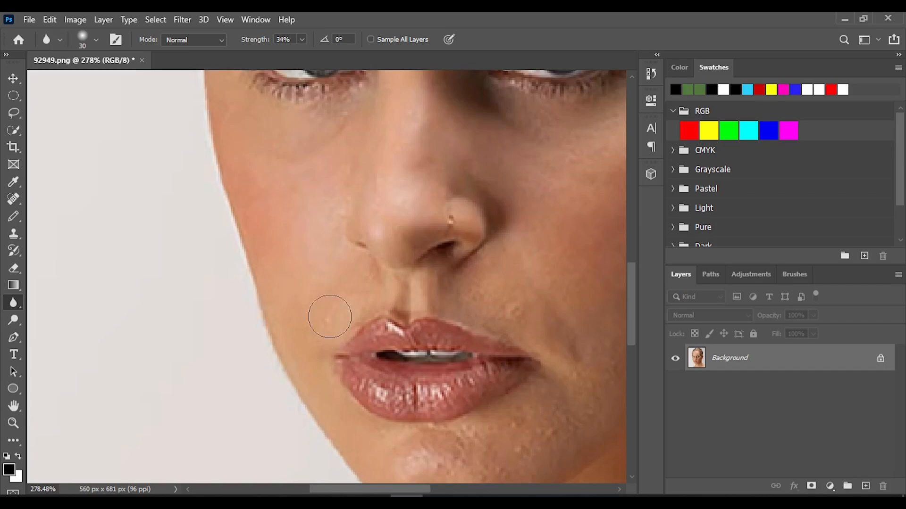
pyautogui.click(477, 302)
pyautogui.scroll(-3, 555, 365)
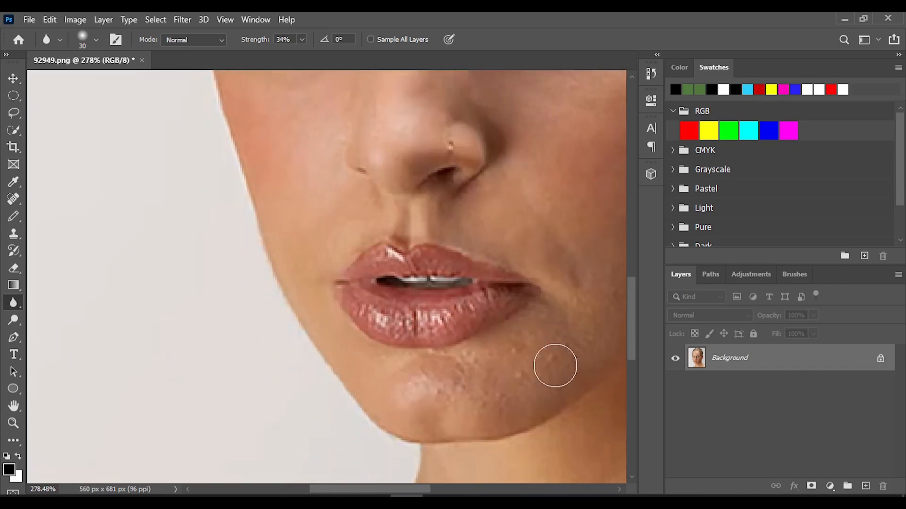
pyautogui.scroll(-3, 555, 365)
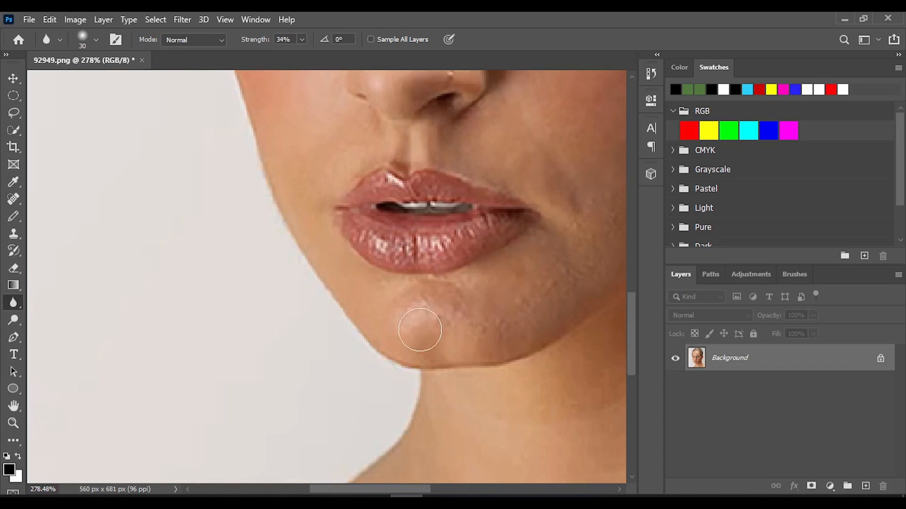
pyautogui.moveTo(420, 330)
pyautogui.mouseDown()
pyautogui.moveTo(482, 296)
pyautogui.moveTo(421, 304)
pyautogui.moveTo(404, 311)
pyautogui.moveTo(589, 303)
pyautogui.moveTo(608, 258)
pyautogui.moveTo(528, 314)
pyautogui.moveTo(588, 252)
pyautogui.moveTo(490, 331)
pyautogui.moveTo(480, 314)
pyautogui.mouseUp()
pyautogui.scroll(9, 511, 317)
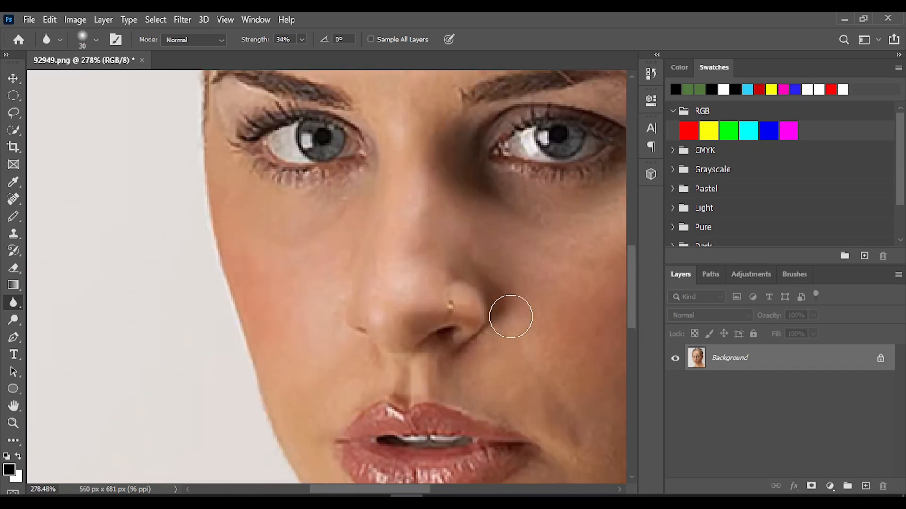
pyautogui.scroll(-5, 510, 316)
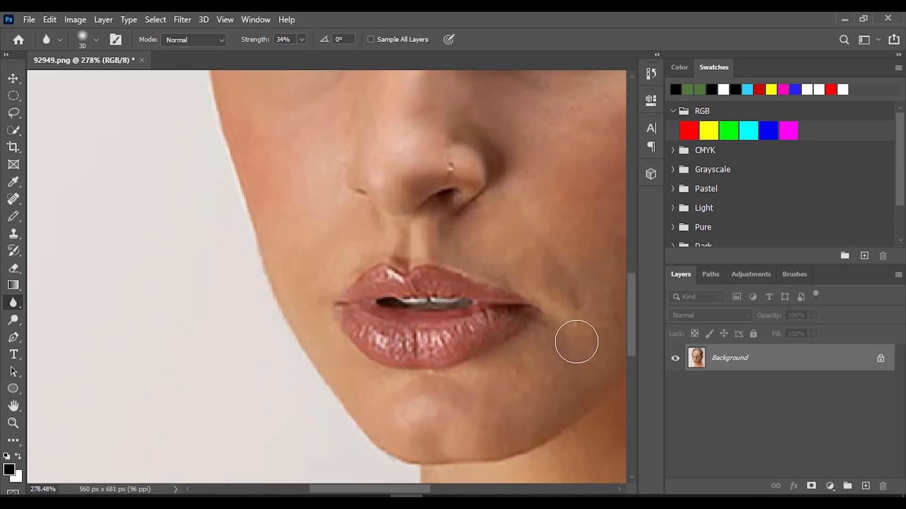
# - Blur the remaining rough skin on the chin below the lower lip and toward the jawline
pyautogui.hscroll(3, 573, 335)
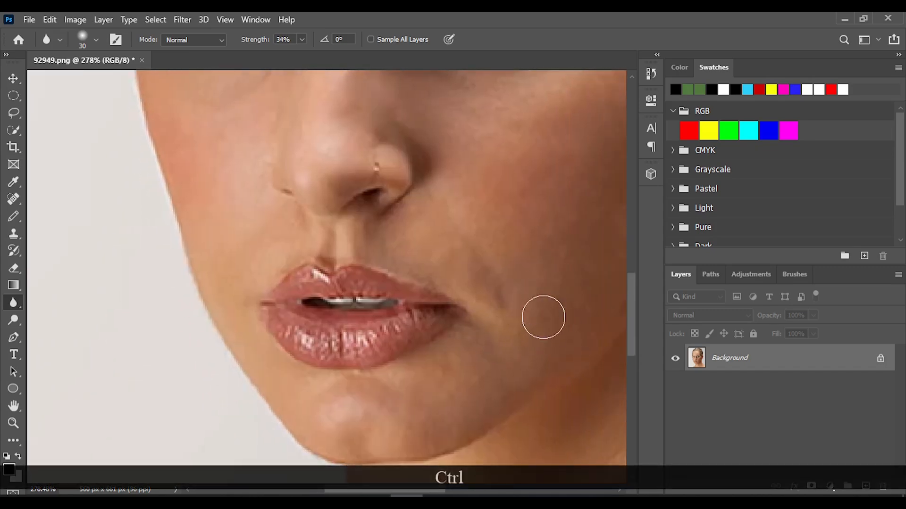
pyautogui.scroll(-3, 505, 349)
pyautogui.click(386, 341)
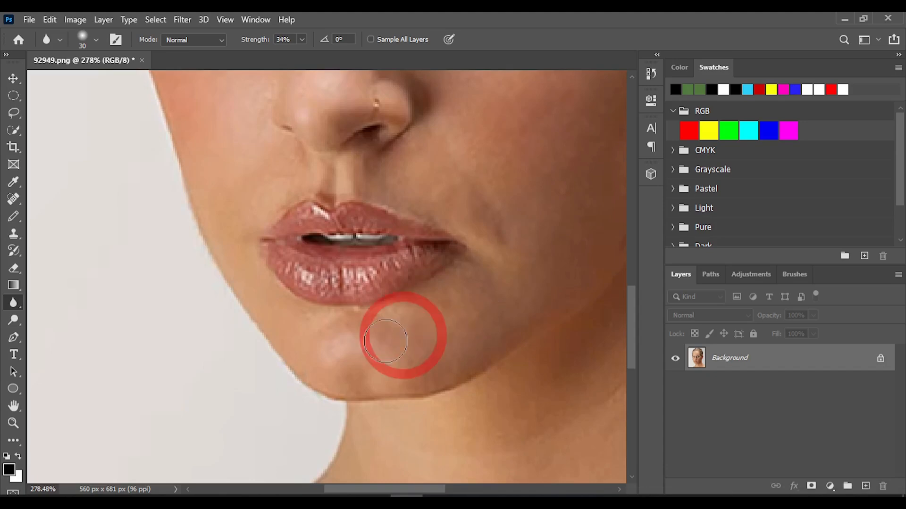
pyautogui.click(324, 350)
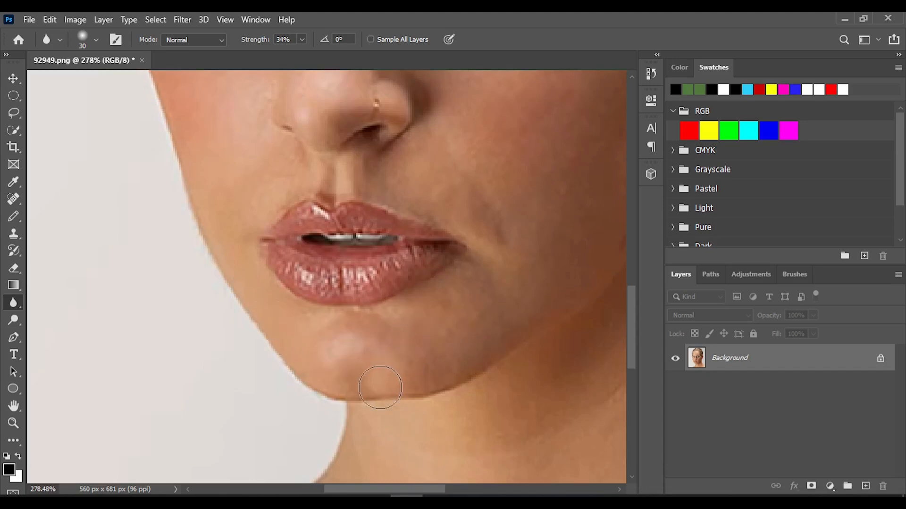
# - Inspect the smoothed face, revert to the original 92949.png snapshot in the history, and examine the unretouched cheek for comparison
pyautogui.keyDown('alt'); pyautogui.scroll(-5, 379, 387); pyautogui.keyUp('alt')
pyautogui.keyDown('alt'); pyautogui.scroll(3, 499, 233); pyautogui.keyUp('alt')
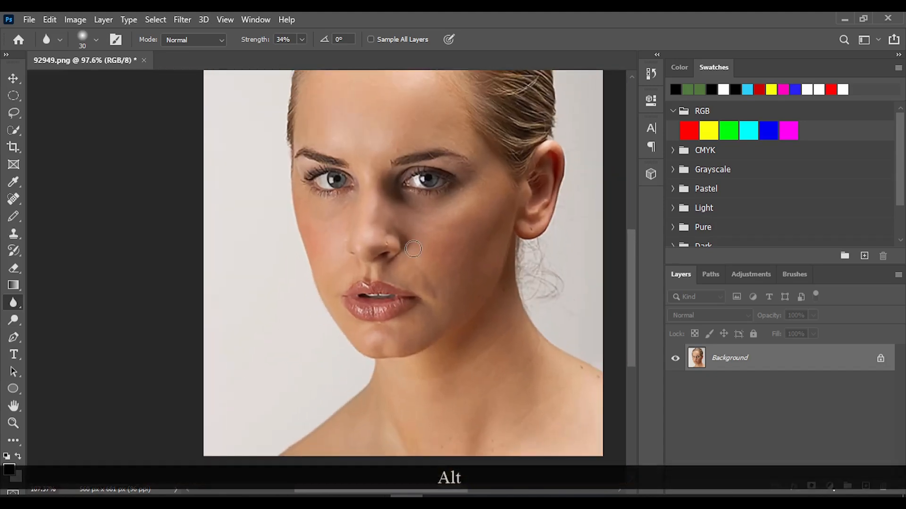
pyautogui.keyDown('alt'); pyautogui.scroll(1, 500, 233); pyautogui.keyUp('alt')
pyautogui.keyDown('alt'); pyautogui.scroll(3, 365, 217); pyautogui.keyUp('alt')
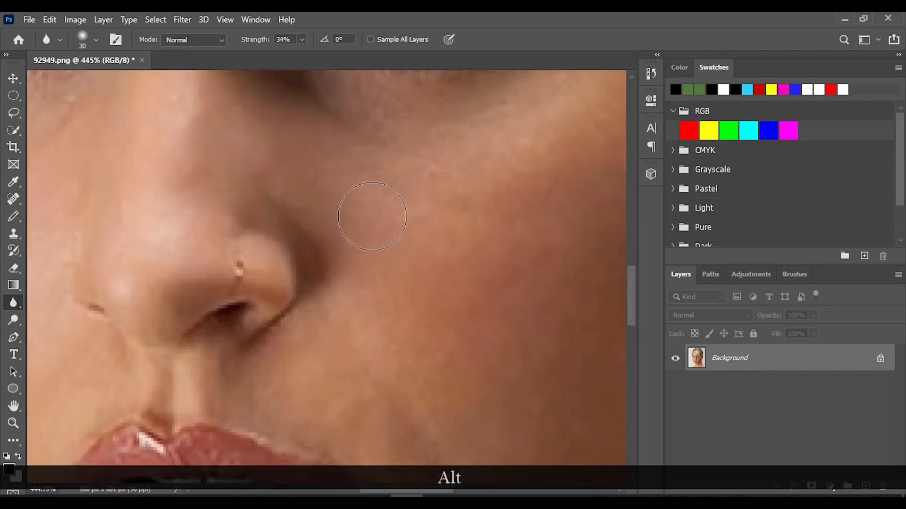
pyautogui.keyDown('alt'); pyautogui.scroll(-4, 373, 217); pyautogui.keyUp('alt')
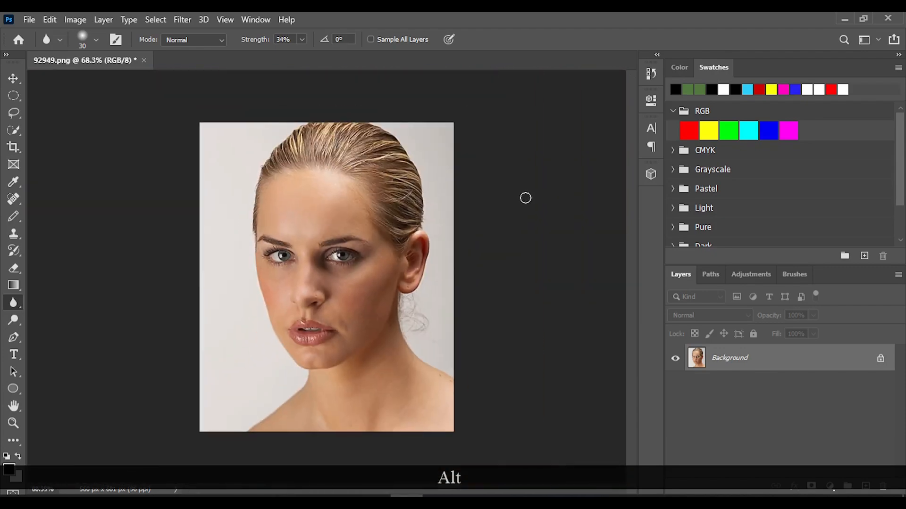
pyautogui.keyDown('alt'); pyautogui.scroll(1, 367, 202); pyautogui.keyUp('alt')
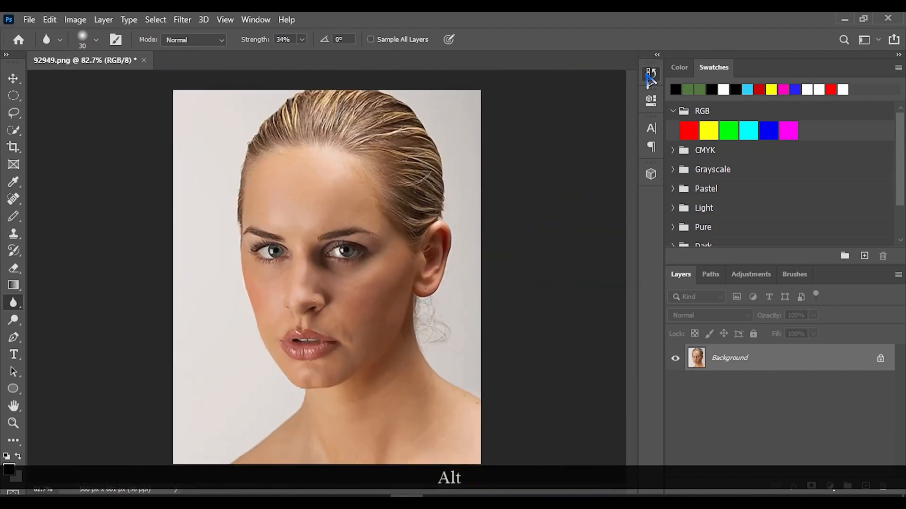
pyautogui.click(651, 74)
pyautogui.scroll(5, 566, 143)
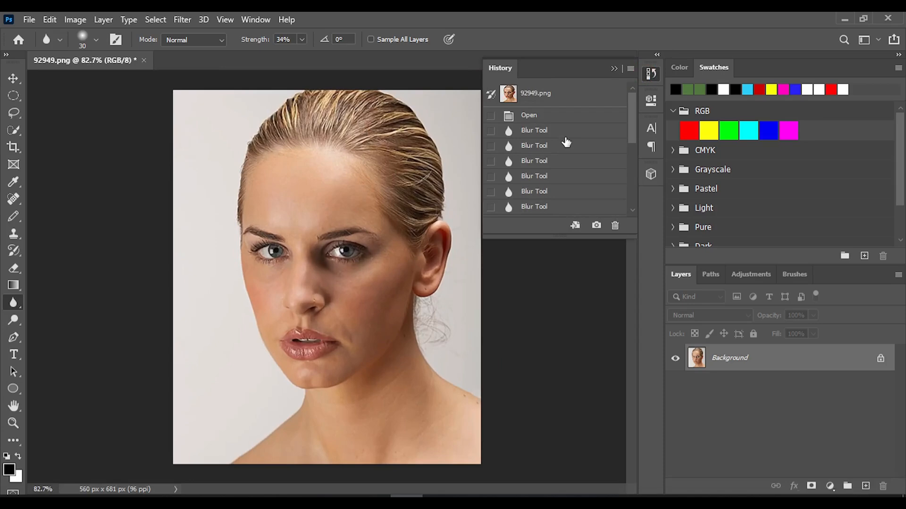
pyautogui.click(540, 98)
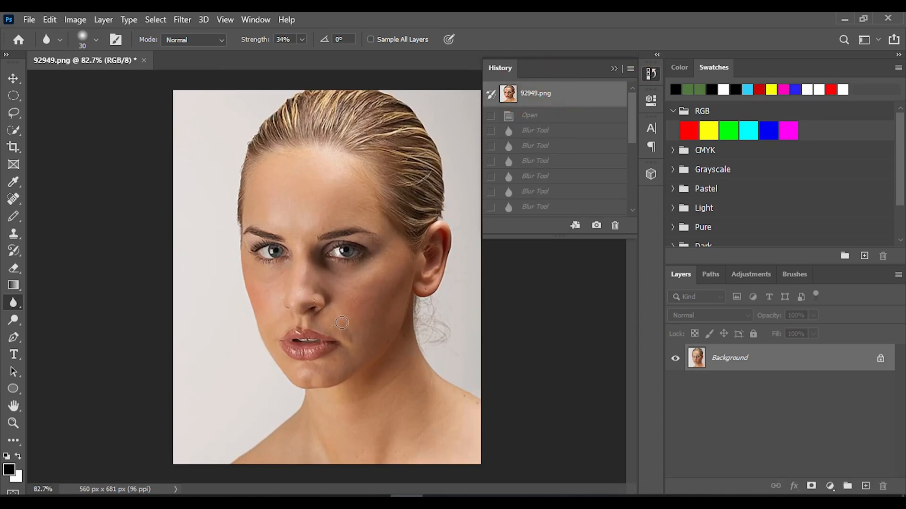
pyautogui.keyDown('alt'); pyautogui.scroll(8, 341, 323); pyautogui.keyUp('alt')
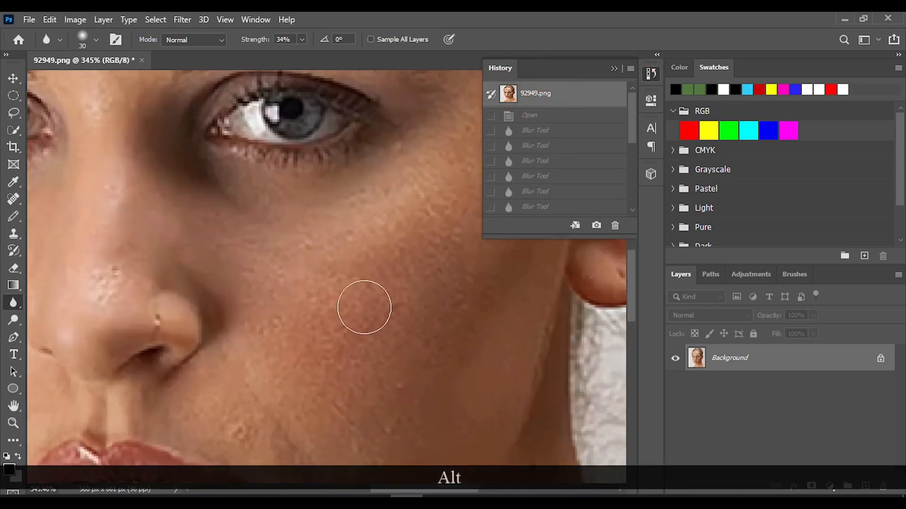
pyautogui.keyDown('alt'); pyautogui.scroll(-10, 364, 307); pyautogui.keyUp('alt')
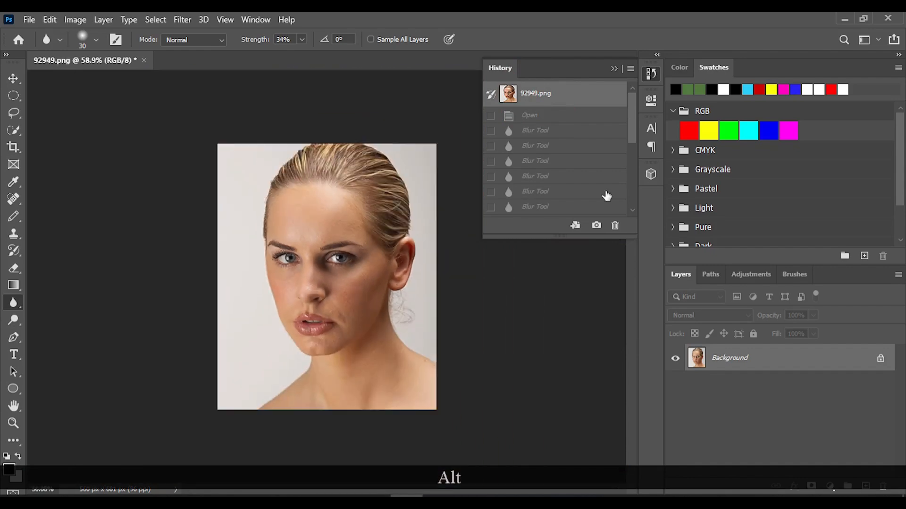
# - Return to the latest Blur Tool state in the history and examine the smoothed skin up close
pyautogui.scroll(-3, 573, 169)
pyautogui.click(541, 209)
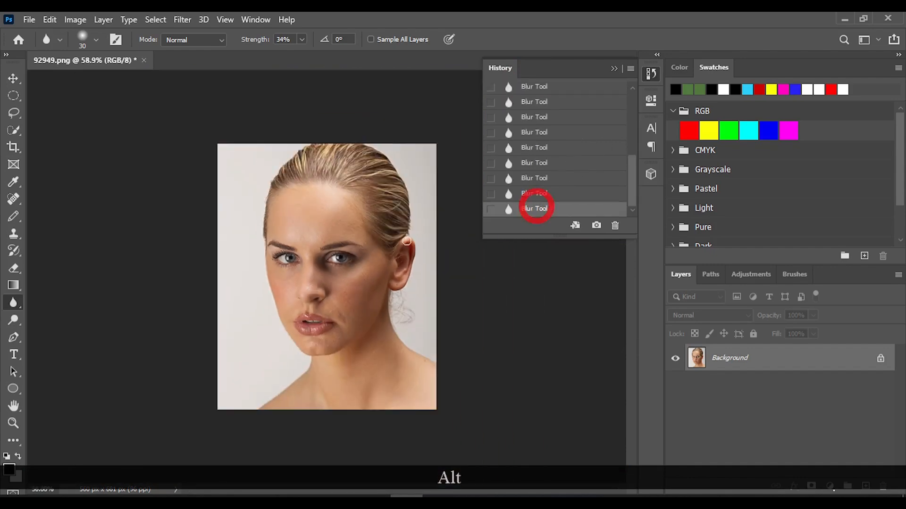
pyautogui.keyDown('alt'); pyautogui.scroll(8, 364, 257); pyautogui.keyUp('alt')
pyautogui.keyDown('alt'); pyautogui.scroll(-7, 416, 326); pyautogui.keyUp('alt')
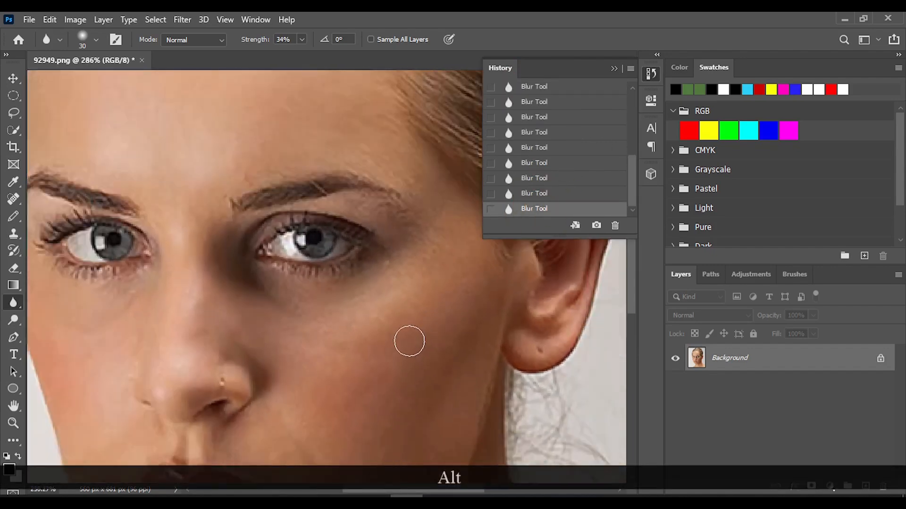
pyautogui.keyDown('alt'); pyautogui.scroll(1, 358, 334); pyautogui.keyUp('alt')
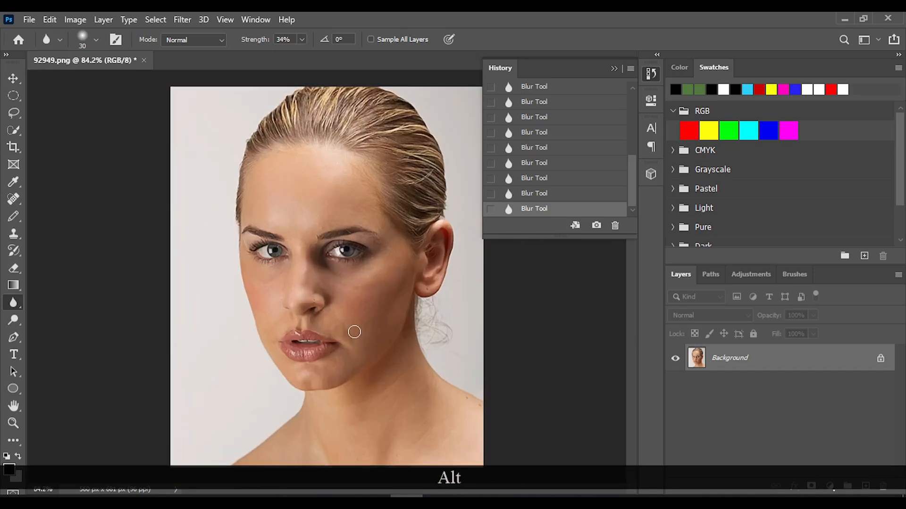
pyautogui.click(651, 74)
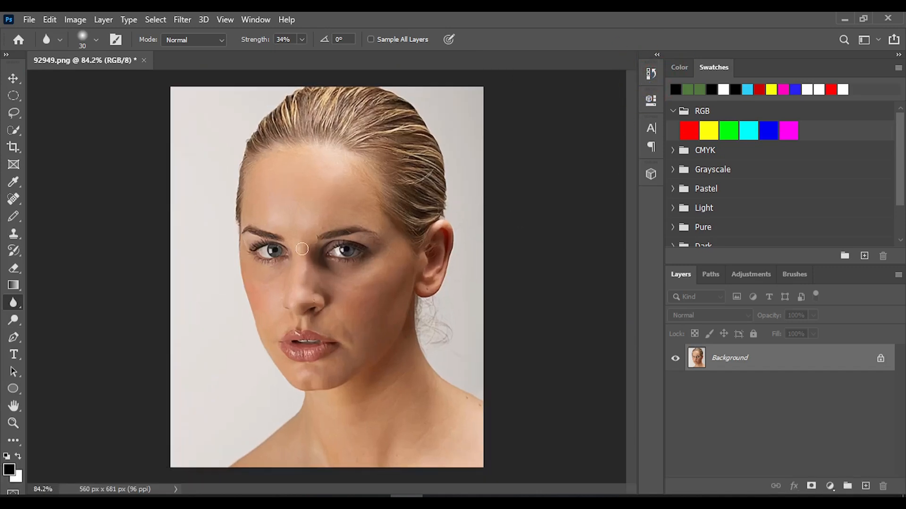
# - Switch from the Blur Tool to the Sharpen Tool for work on the eyes
pyautogui.rightClick(13, 303)
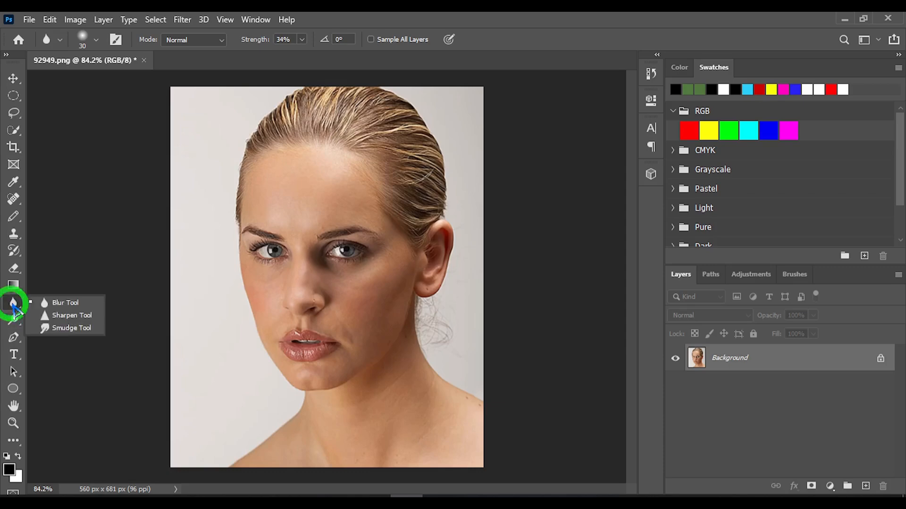
pyautogui.click(69, 316)
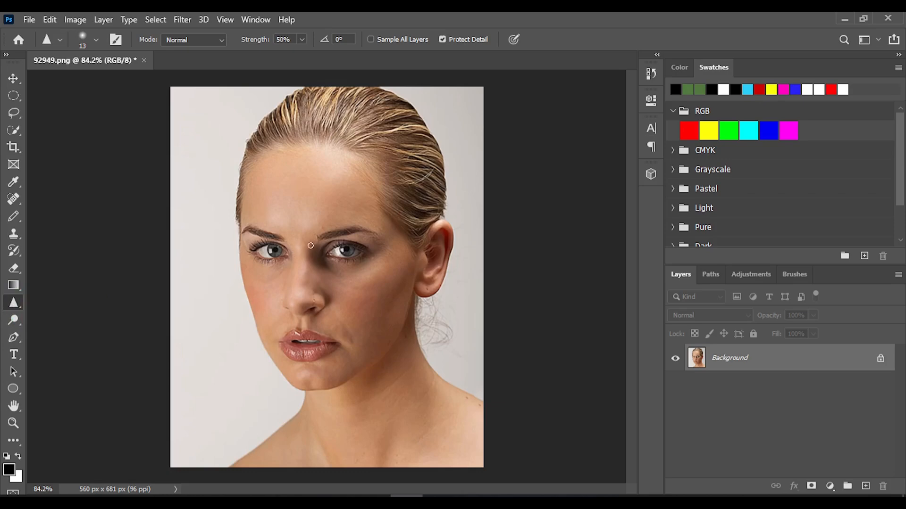
pyautogui.scroll(5, 395, 299)
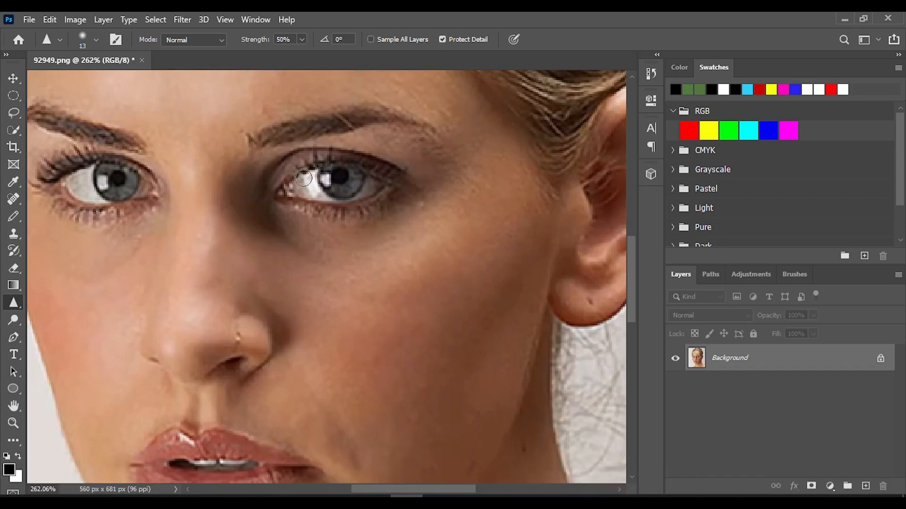
# - Sharpen the eye nearer the visible ear and duplicate the Background layer as Background copy
pyautogui.moveTo(303, 178)
pyautogui.mouseDown()
pyautogui.moveTo(346, 188)
pyautogui.moveTo(312, 188)
pyautogui.moveTo(353, 176)
pyautogui.moveTo(341, 191)
pyautogui.moveTo(304, 180)
pyautogui.moveTo(343, 170)
pyautogui.moveTo(342, 194)
pyautogui.moveTo(313, 195)
pyautogui.moveTo(324, 175)
pyautogui.moveTo(377, 181)
pyautogui.moveTo(356, 192)
pyautogui.moveTo(299, 188)
pyautogui.mouseUp()
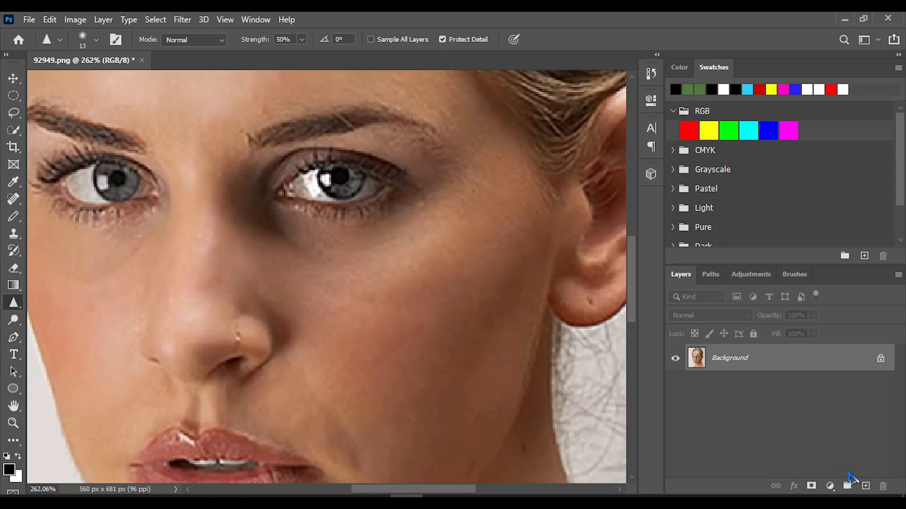
pyautogui.rightClick(733, 366)
pyautogui.click(768, 223)
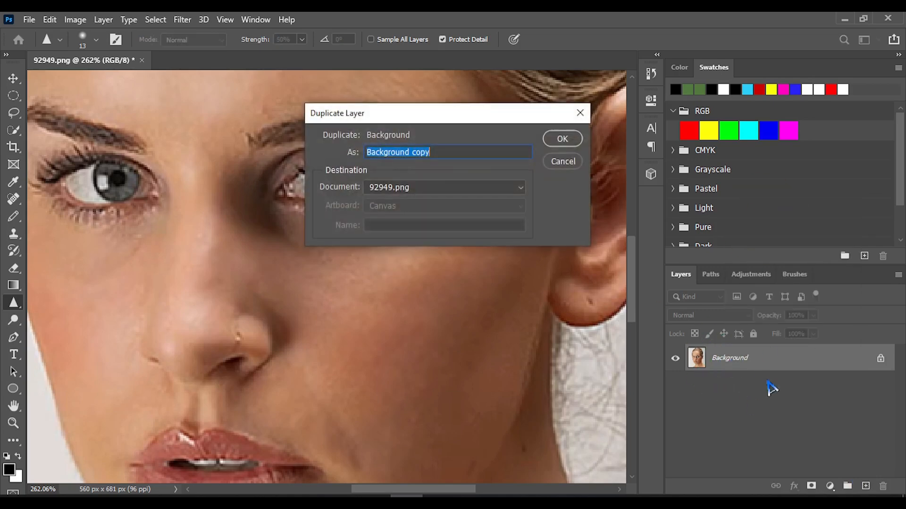
pyautogui.click(559, 139)
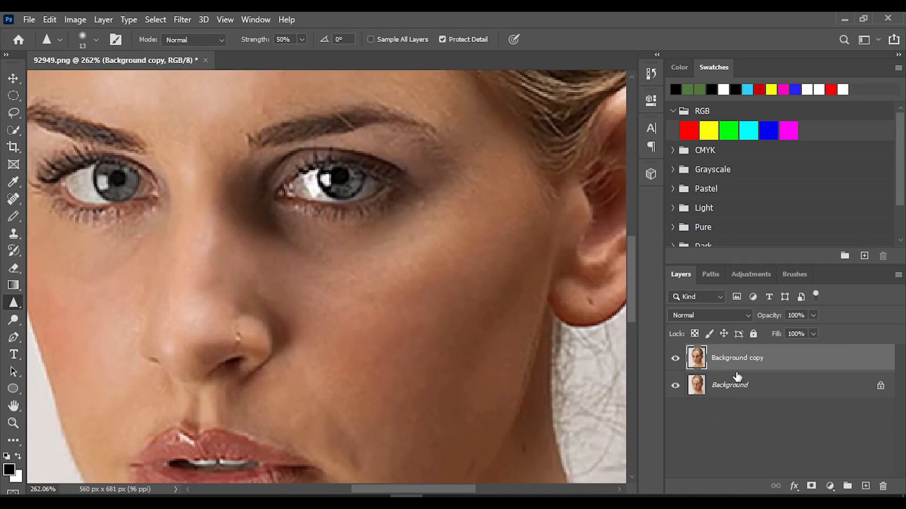
# - Undo the layer duplication and the sharpening strokes on the eye nearer the visible ear
pyautogui.hotkey('ctrl', 'z')
pyautogui.hotkey('ctrl', 'z')
pyautogui.hotkey('ctrl', 'z')
pyautogui.hotkey('ctrl', 'z')
pyautogui.hotkey('ctrl', 'z')
pyautogui.hotkey('ctrl', 'z')
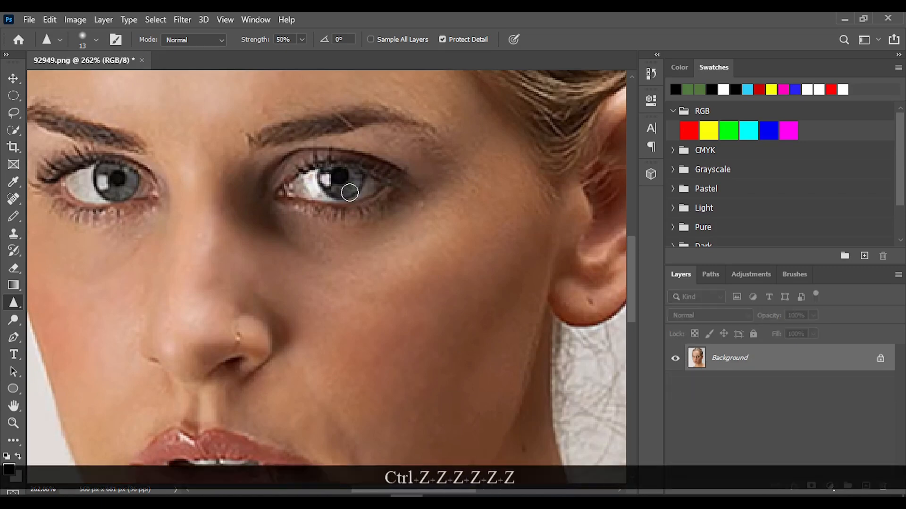
pyautogui.hotkey('ctrl', 'z')
pyautogui.hotkey('ctrl', 'z')
pyautogui.hotkey('ctrl', 'z')
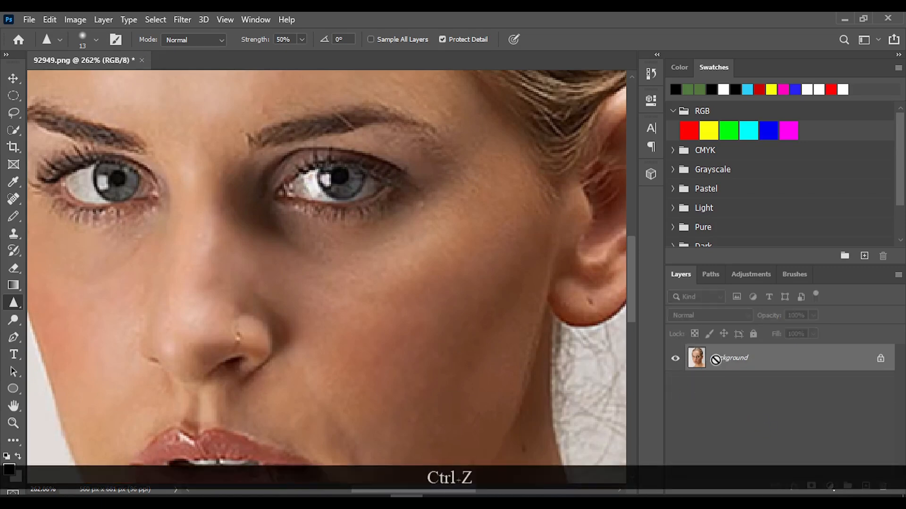
# - Duplicate the Background layer as Background copy
pyautogui.rightClick(764, 367)
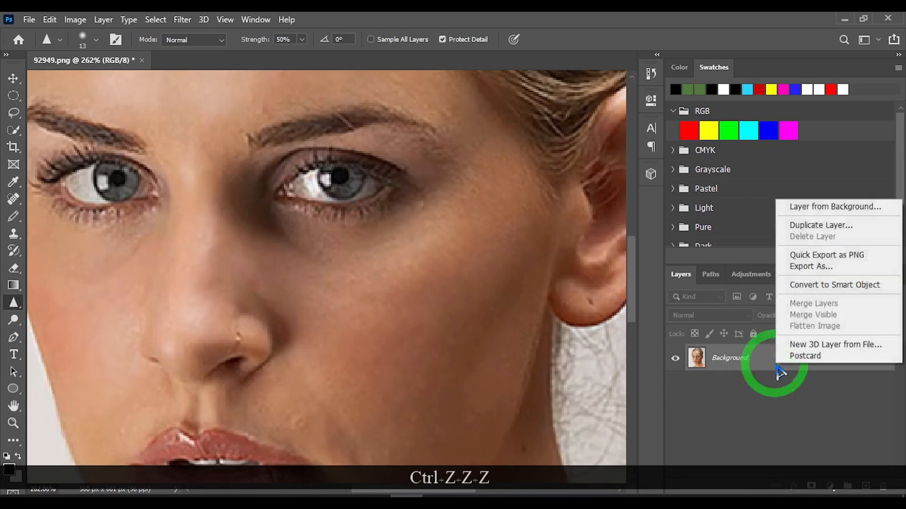
pyautogui.click(820, 226)
pyautogui.click(566, 139)
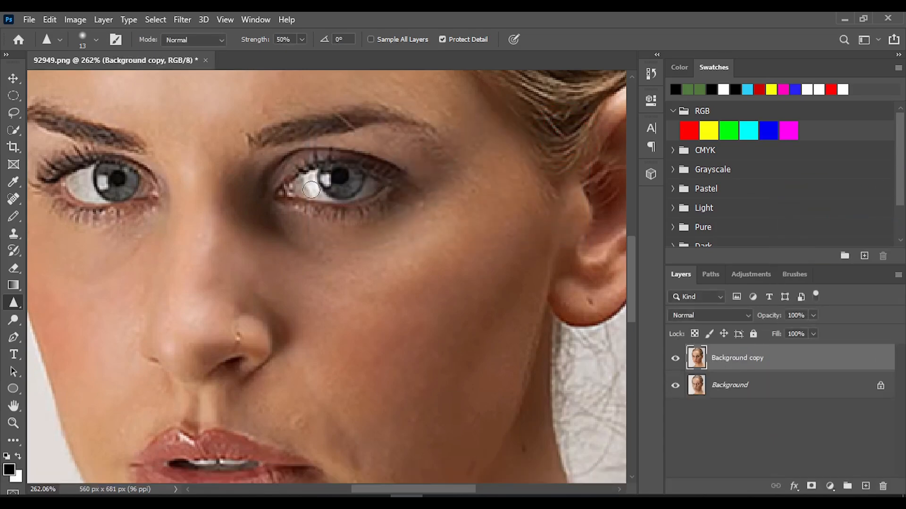
# - Sharpen the eye nearer the visible ear on the copied layer, and toggle that layer's visibility to compare before and after
pyautogui.moveTo(343, 186)
pyautogui.mouseDown()
pyautogui.moveTo(308, 183)
pyautogui.moveTo(366, 189)
pyautogui.moveTo(331, 197)
pyautogui.moveTo(377, 190)
pyautogui.moveTo(332, 176)
pyautogui.moveTo(301, 190)
pyautogui.moveTo(379, 199)
pyautogui.mouseUp()
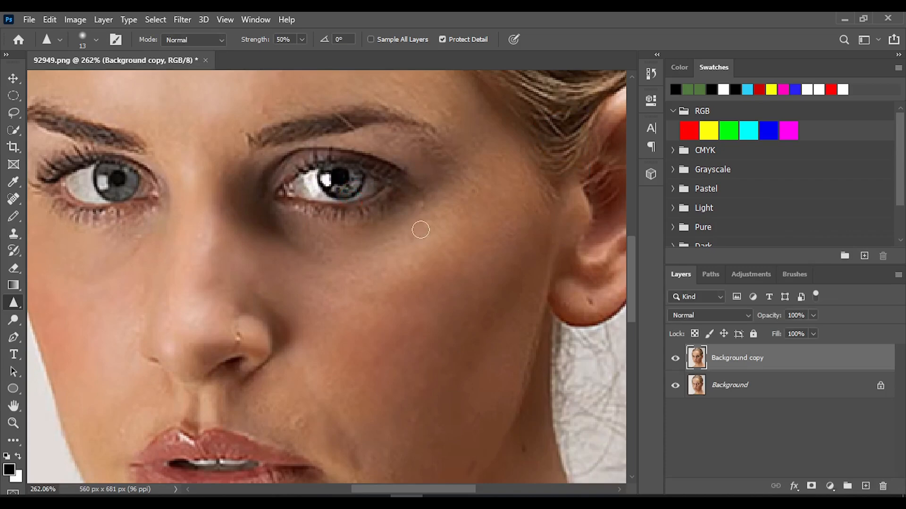
pyautogui.click(675, 359)
pyautogui.click(676, 360)
pyautogui.click(676, 361)
pyautogui.click(675, 360)
pyautogui.scroll(-5, 426, 263)
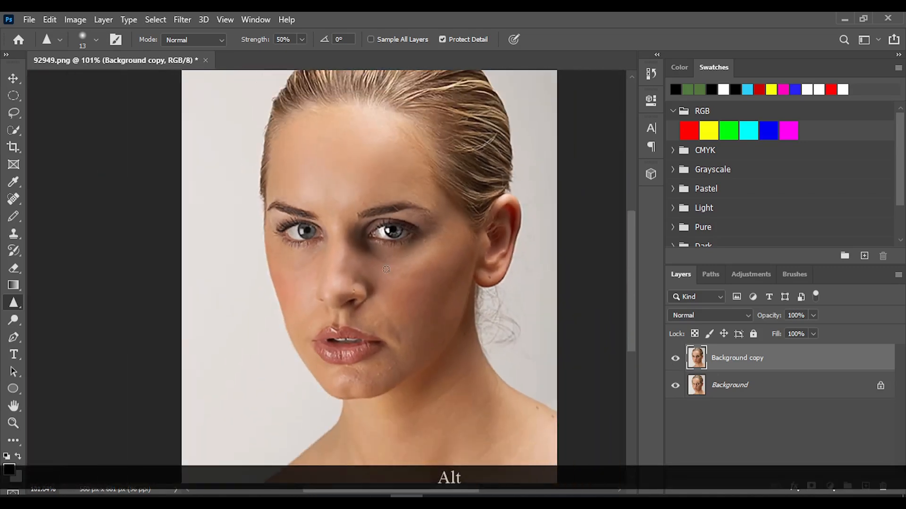
pyautogui.scroll(2, 420, 268)
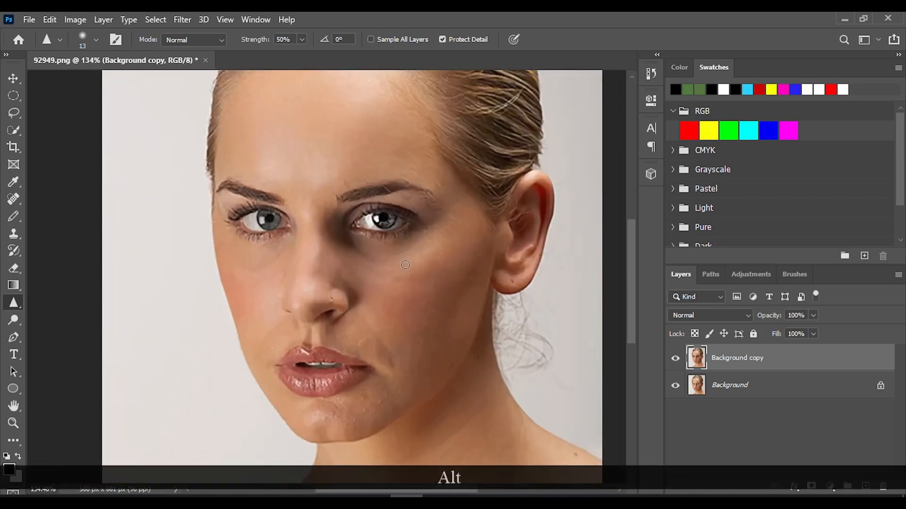
pyautogui.scroll(-1, 405, 265)
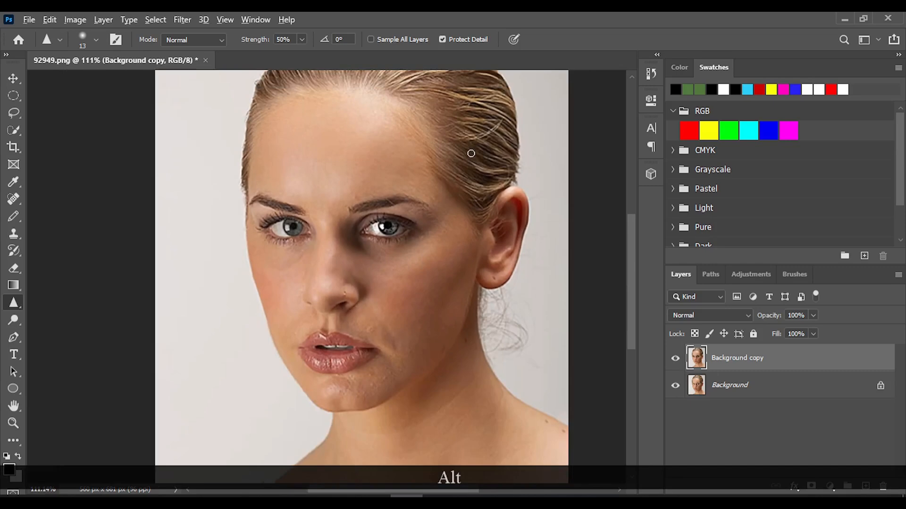
# - Sharpen the hair strands above the visible ear on the Background copy layer
pyautogui.scroll(4, 470, 154)
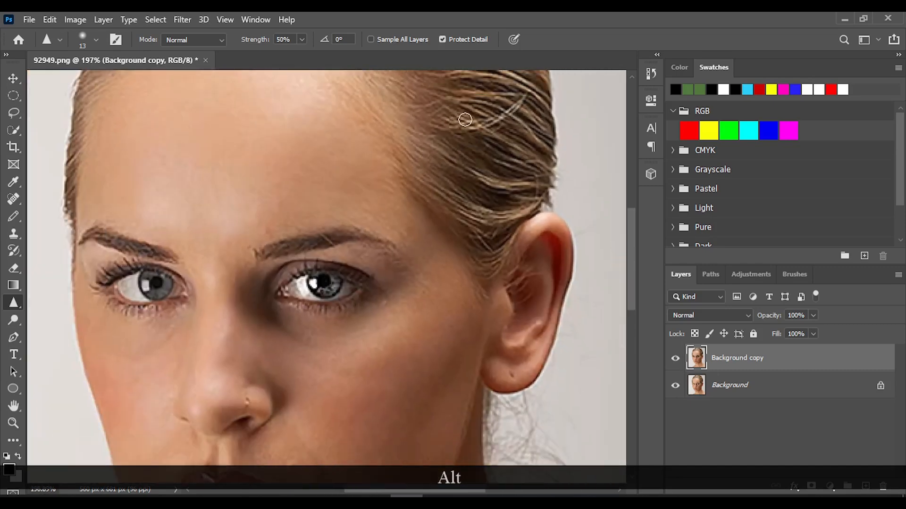
pyautogui.moveTo(514, 161)
pyautogui.mouseDown()
pyautogui.moveTo(464, 163)
pyautogui.moveTo(499, 183)
pyautogui.moveTo(478, 148)
pyautogui.moveTo(465, 159)
pyautogui.mouseUp()
pyautogui.scroll(-2, 293, 203)
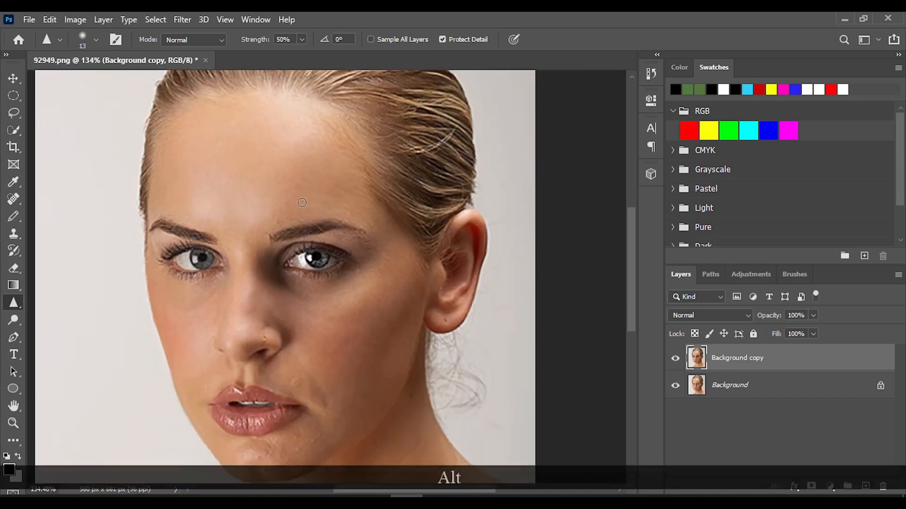
pyautogui.scroll(2, 297, 205)
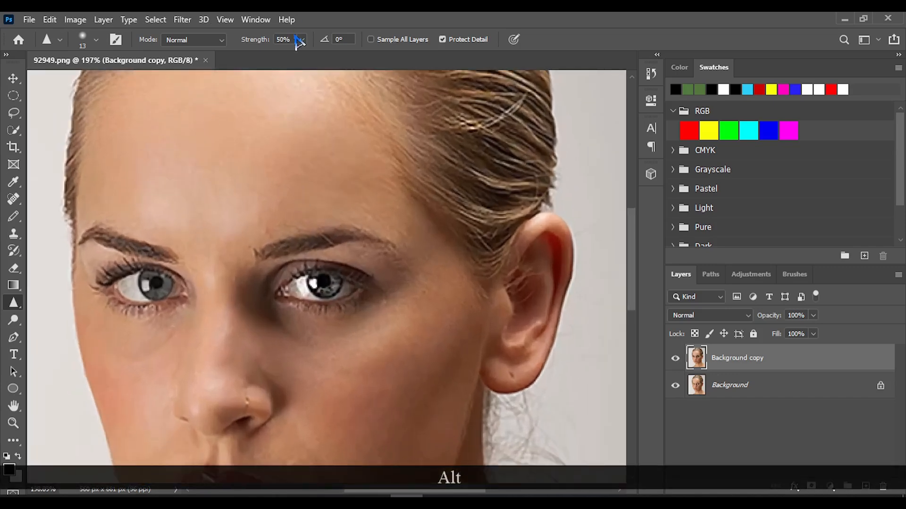
# - Lower the Sharpen Tool's strength to 25% and set it back to 50%
pyautogui.click(303, 41)
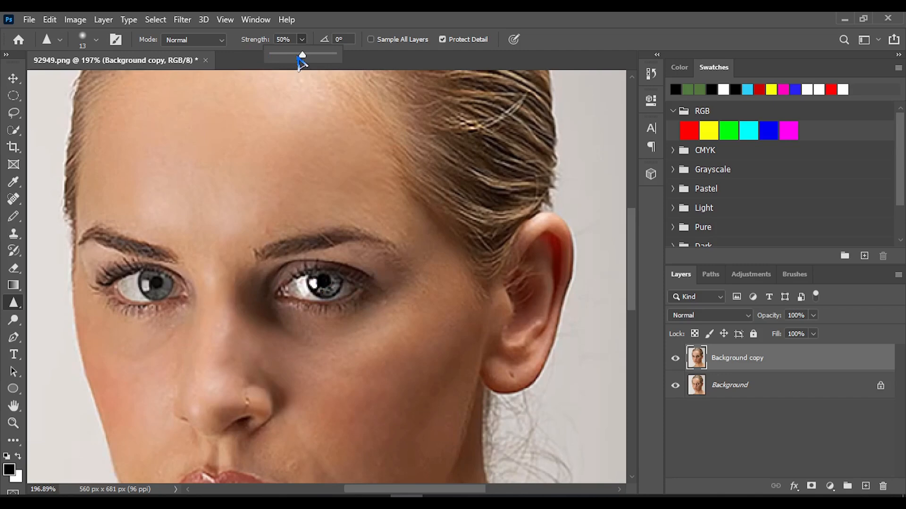
pyautogui.moveTo(302, 55); pyautogui.dragTo(283, 71)
pyautogui.click(289, 40)
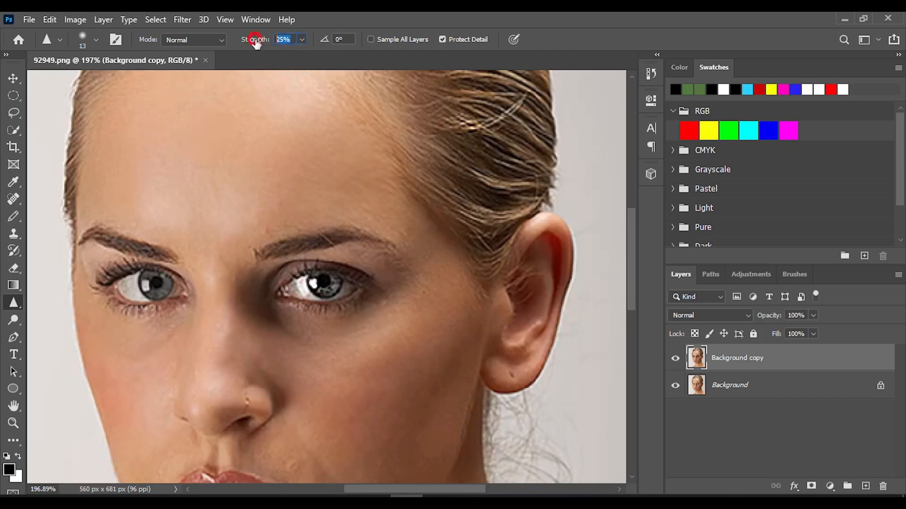
pyautogui.write('50')
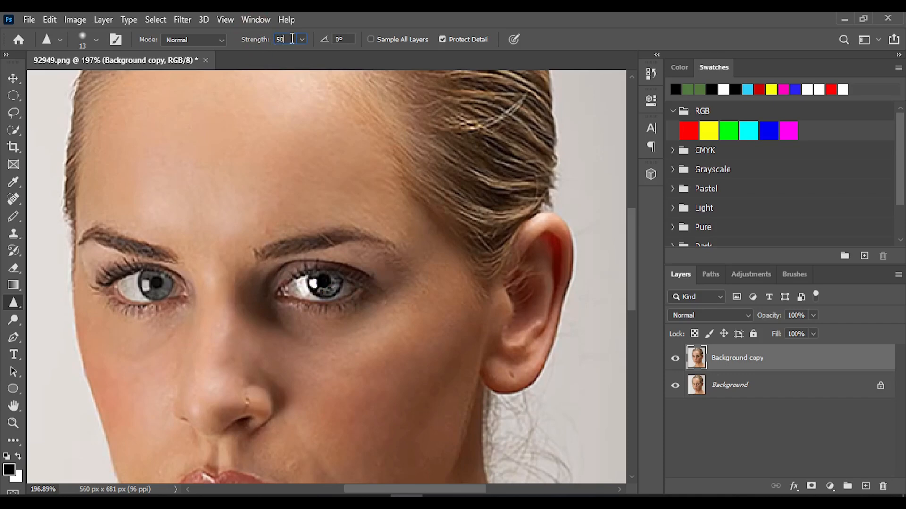
# - Try sharpening the eyebrow nearer the visible ear with Protect Detail turned off, and undo the strokes
pyautogui.click(443, 39)
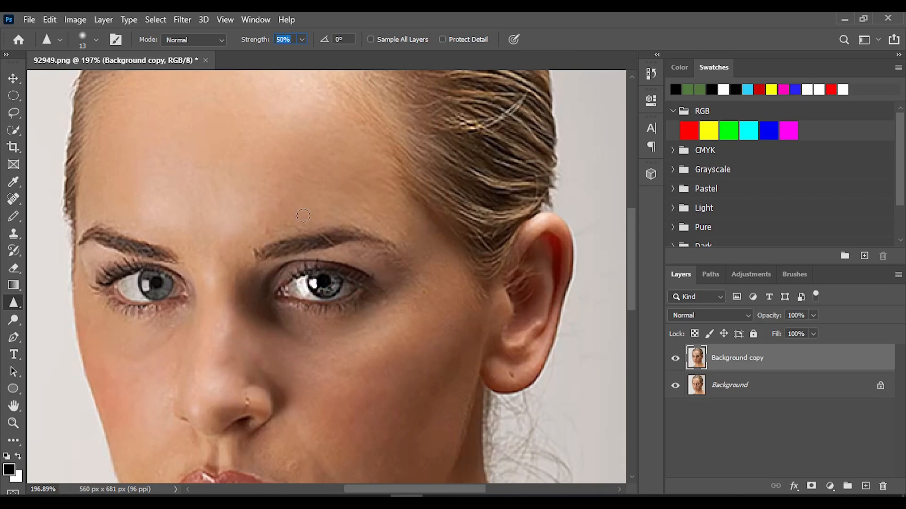
pyautogui.moveTo(277, 247)
pyautogui.mouseDown()
pyautogui.moveTo(364, 242)
pyautogui.moveTo(293, 240)
pyautogui.moveTo(348, 242)
pyautogui.moveTo(271, 257)
pyautogui.moveTo(348, 235)
pyautogui.moveTo(271, 244)
pyautogui.moveTo(359, 240)
pyautogui.mouseUp()
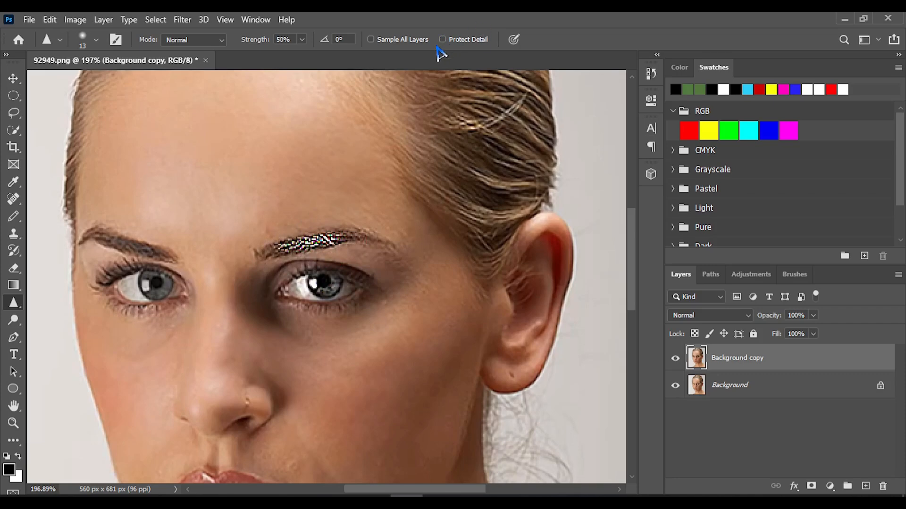
pyautogui.hotkey('ctrl', 'z')
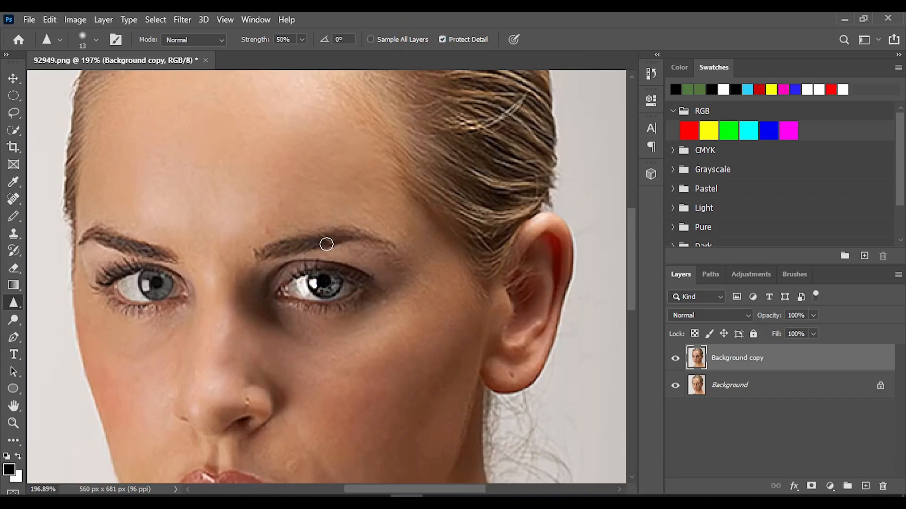
# - Switch to the Smudge Tool, try smudging the forehead skin outward into the background, and undo the stroke
pyautogui.rightClick(18, 306)
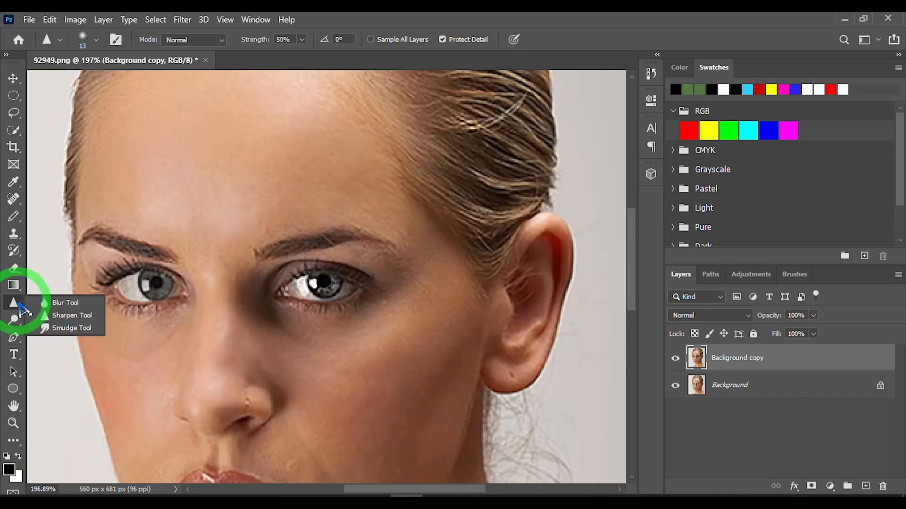
pyautogui.click(56, 329)
pyautogui.scroll(-3, 124, 283)
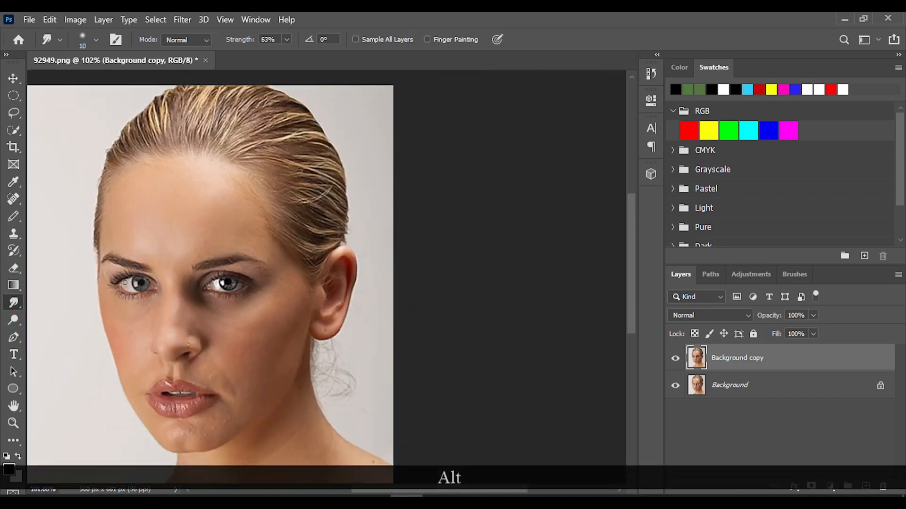
pyautogui.scroll(-2, 125, 283)
pyautogui.scroll(2, 302, 321)
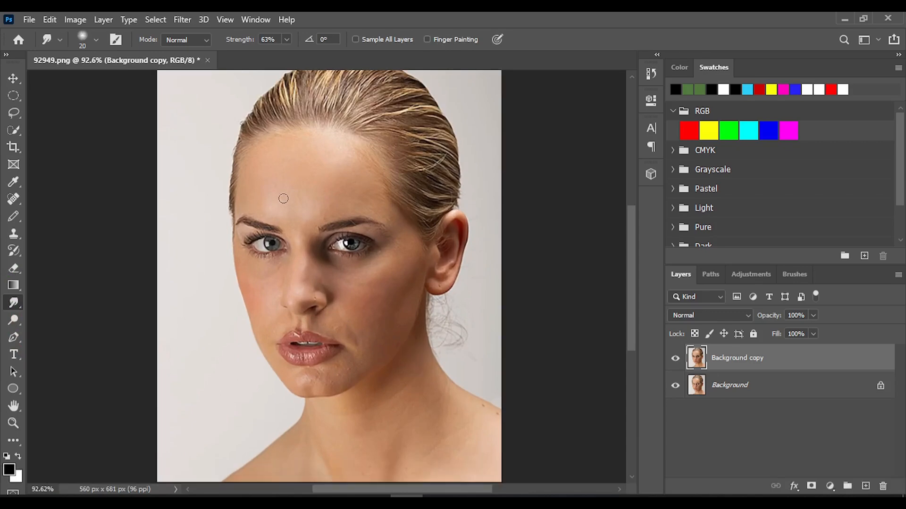
pyautogui.moveTo(283, 198); pyautogui.dragTo(159, 124)
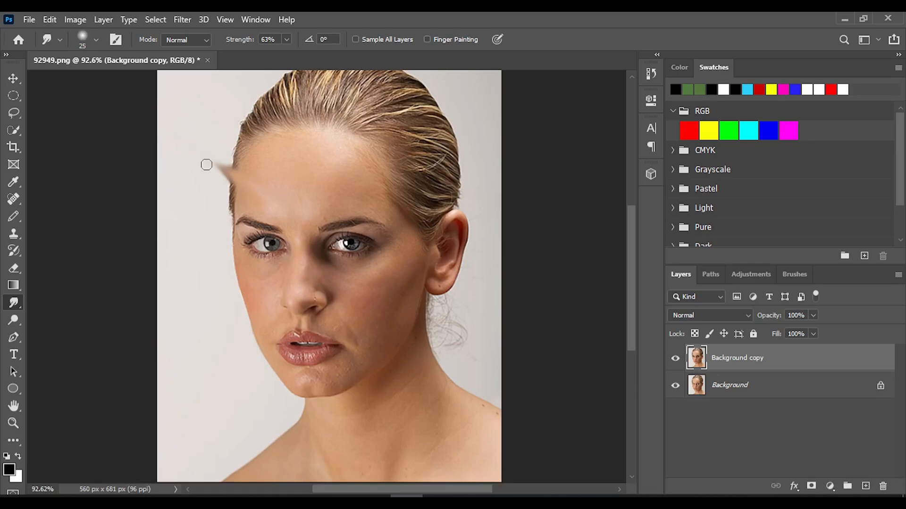
pyautogui.hotkey('ctrl', 'z')
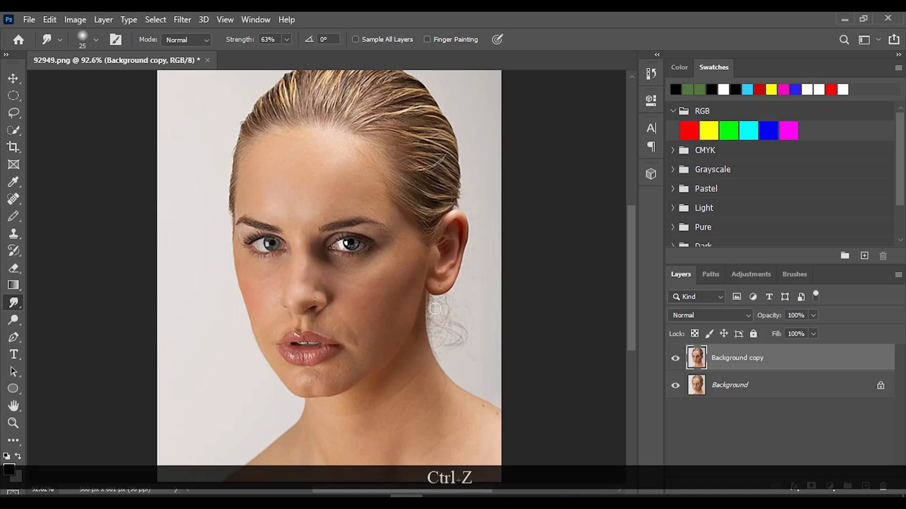
# - Smudge the loose hair curls below the ear and the background beside the ear with a 25 px brush at 63% strength
pyautogui.scroll(5, 356, 315)
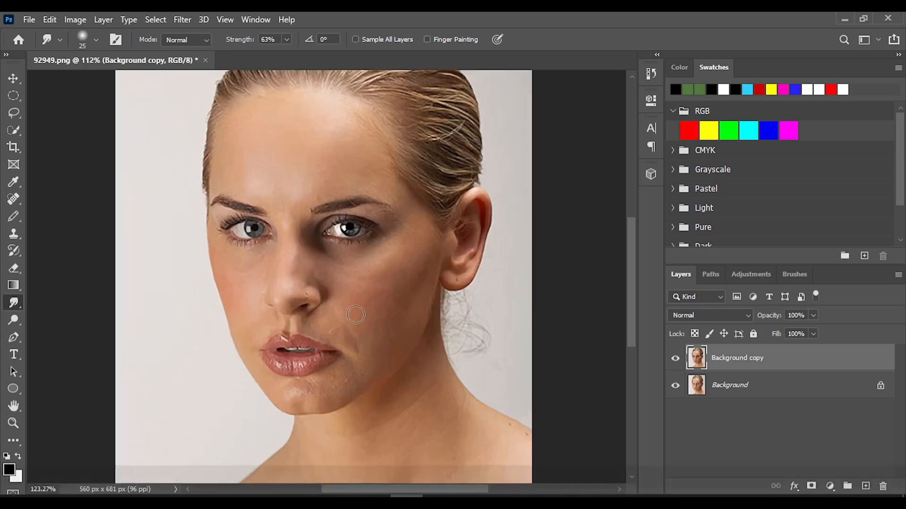
pyautogui.scroll(-3, 356, 315)
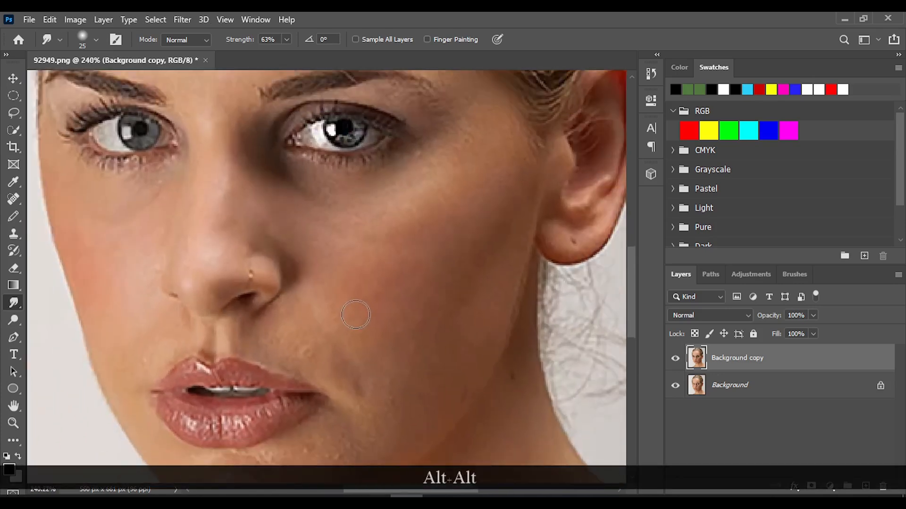
pyautogui.scroll(1, 607, 382)
pyautogui.hscroll(3, 601, 382)
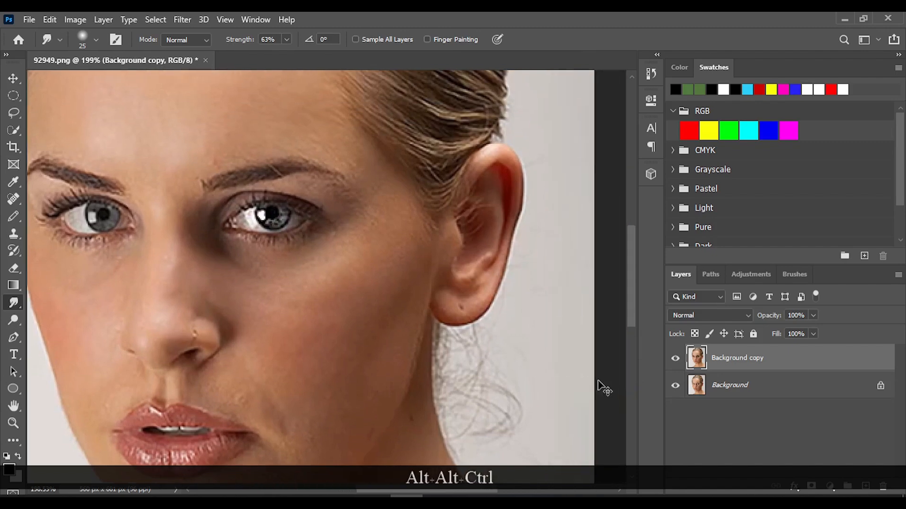
pyautogui.hscroll(2, 558, 398)
pyautogui.scroll(-3, 553, 420)
pyautogui.scroll(3, 544, 415)
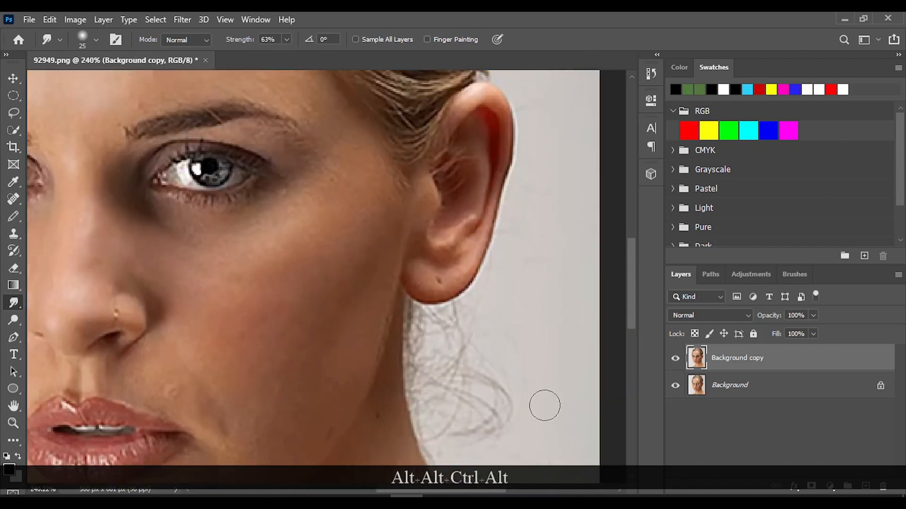
pyautogui.scroll(1, 542, 404)
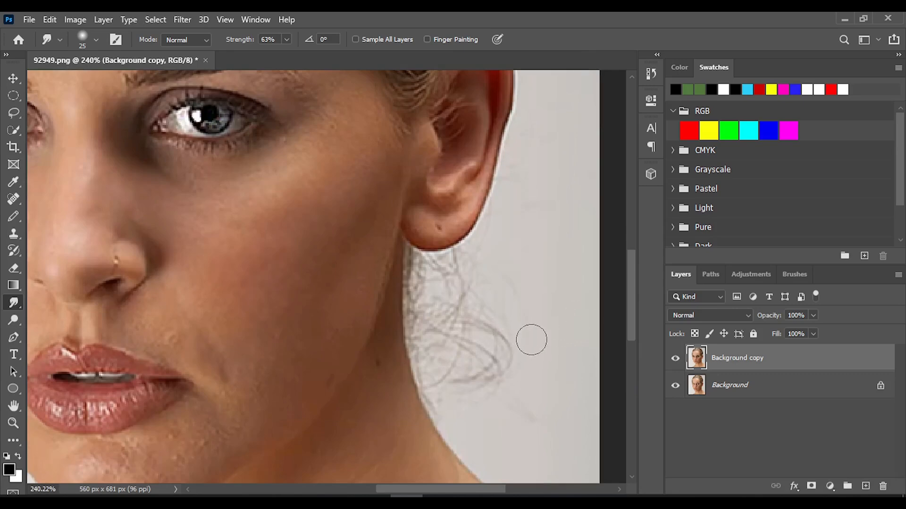
pyautogui.moveTo(529, 338)
pyautogui.mouseDown()
pyautogui.moveTo(461, 358)
pyautogui.moveTo(516, 356)
pyautogui.moveTo(452, 375)
pyautogui.moveTo(509, 370)
pyautogui.moveTo(449, 380)
pyautogui.mouseUp()
pyautogui.moveTo(510, 294)
pyautogui.mouseDown()
pyautogui.moveTo(453, 321)
pyautogui.moveTo(521, 318)
pyautogui.moveTo(463, 323)
pyautogui.moveTo(503, 329)
pyautogui.moveTo(472, 322)
pyautogui.moveTo(465, 286)
pyautogui.moveTo(472, 306)
pyautogui.mouseUp()
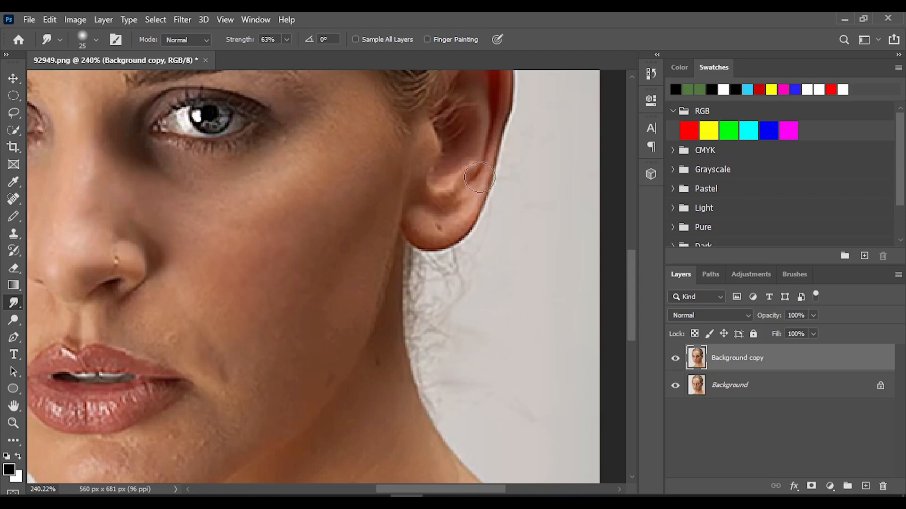
pyautogui.moveTo(480, 176); pyautogui.dragTo(471, 211)
pyautogui.scroll(4, 502, 226)
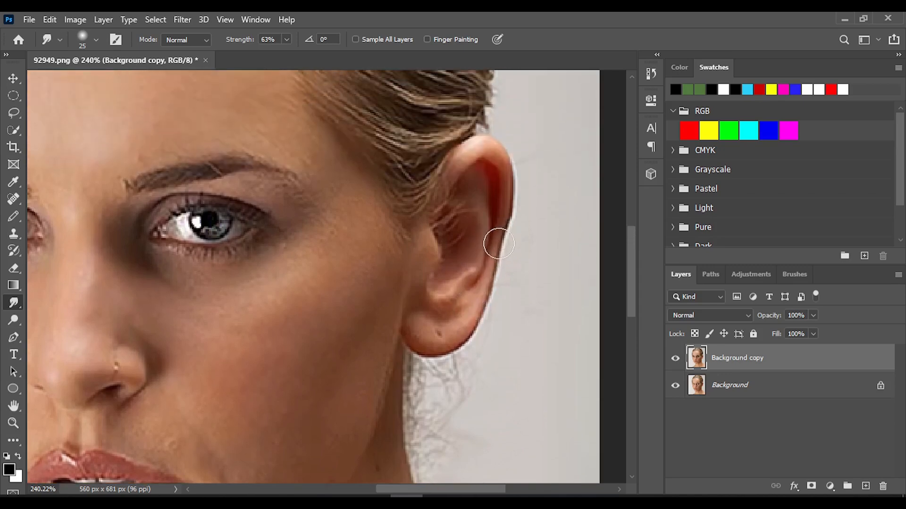
# - Try smudging the ear outward with the brush enlarged to 80 px, and undo the strokes
pyautogui.press(']')
pyautogui.press(']')
pyautogui.press(']')
pyautogui.press(']')
pyautogui.press(']')
pyautogui.press(']')
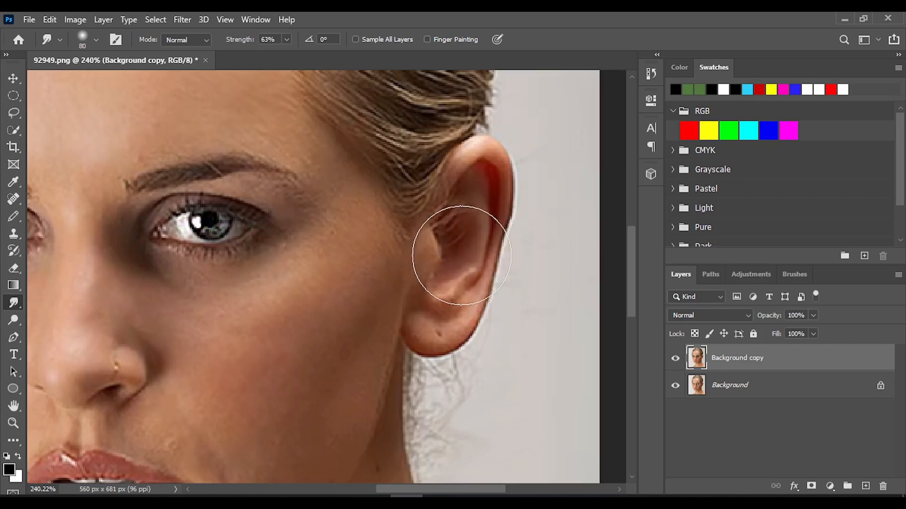
pyautogui.moveTo(461, 255)
pyautogui.mouseDown()
pyautogui.moveTo(497, 257)
pyautogui.moveTo(465, 258)
pyautogui.moveTo(478, 262)
pyautogui.moveTo(468, 368)
pyautogui.moveTo(494, 344)
pyautogui.moveTo(452, 211)
pyautogui.moveTo(491, 286)
pyautogui.moveTo(461, 276)
pyautogui.moveTo(454, 258)
pyautogui.moveTo(502, 266)
pyautogui.mouseUp()
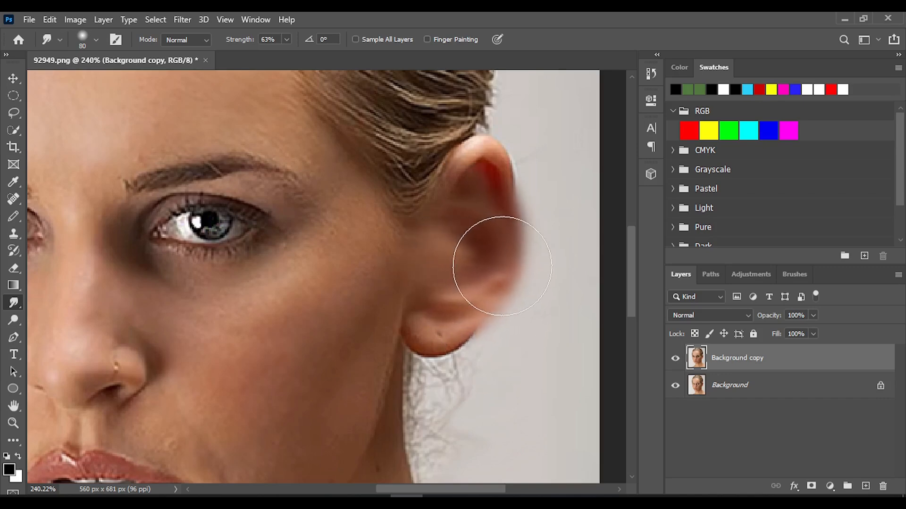
pyautogui.hotkey('ctrl', 'z')
pyautogui.hotkey('ctrl', 'z')
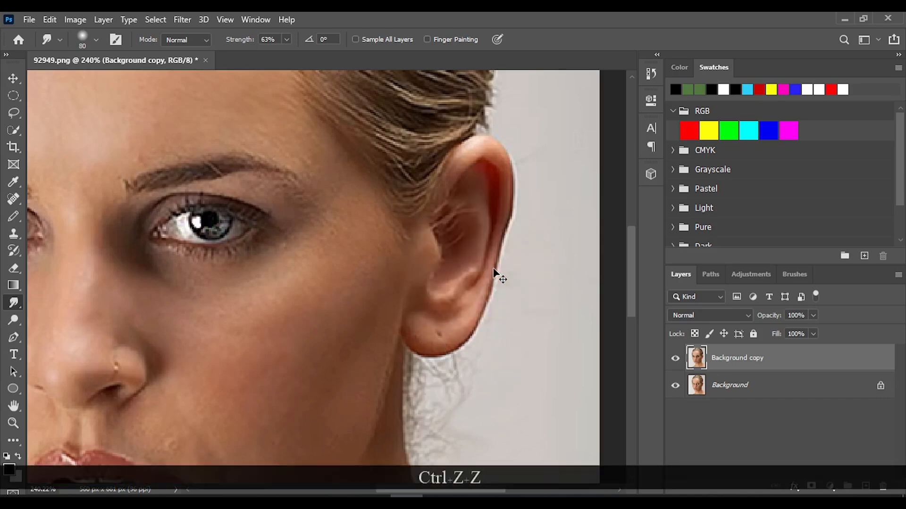
pyautogui.hotkey('ctrl', 'z')
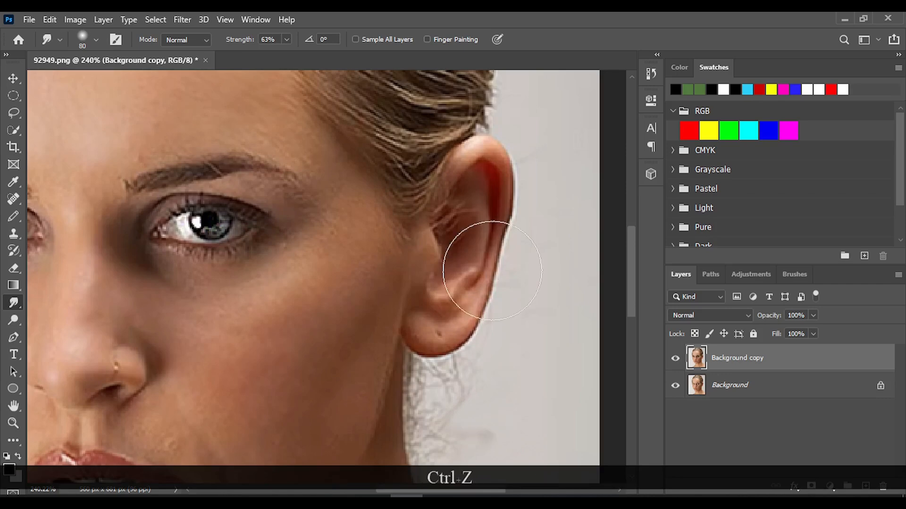
# - Reduce the brush to 45 px and smudge the remaining stray hairs along the neck outward into the background
pyautogui.scroll(-3, 496, 323)
pyautogui.scroll(-3, 493, 331)
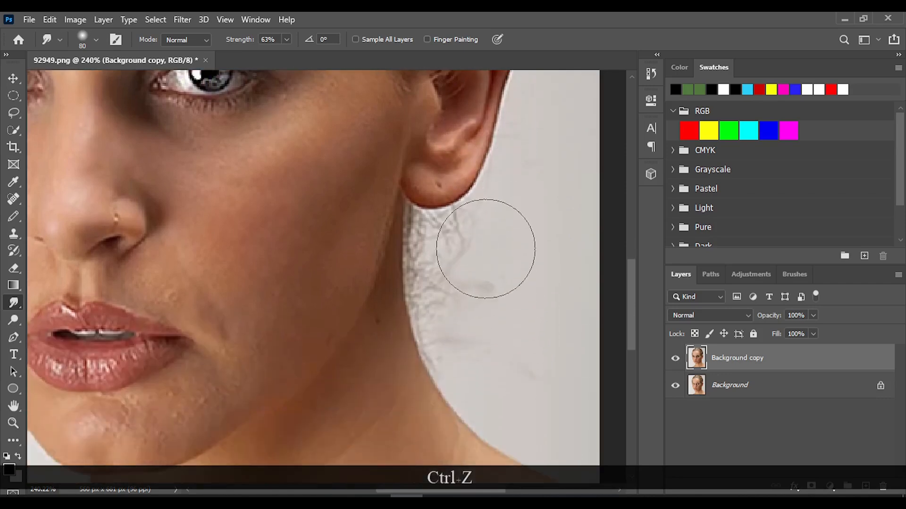
pyautogui.press('[')
pyautogui.press('[')
pyautogui.press('[')
pyautogui.press('[')
pyautogui.moveTo(436, 250); pyautogui.dragTo(479, 255)
pyautogui.moveTo(443, 304); pyautogui.dragTo(510, 313)
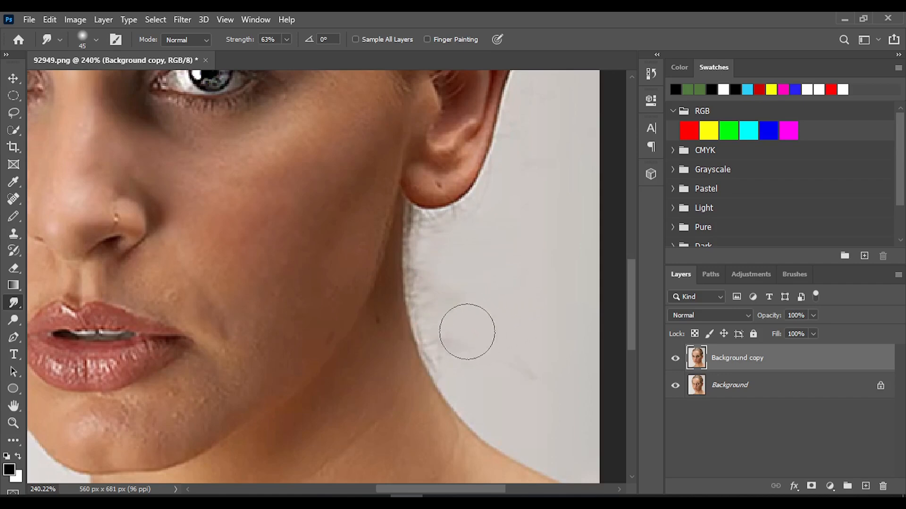
pyautogui.moveTo(443, 337); pyautogui.dragTo(490, 338)
pyautogui.moveTo(430, 220); pyautogui.dragTo(457, 224)
pyautogui.moveTo(432, 234)
pyautogui.mouseDown()
pyautogui.moveTo(458, 268)
pyautogui.moveTo(434, 279)
pyautogui.moveTo(472, 296)
pyautogui.moveTo(478, 246)
pyautogui.mouseUp()
# - Reduce the brush to 9 px and clean up the hair remnants along the neck edge beneath the earlobe
pyautogui.press('[')
pyautogui.press('[')
pyautogui.press('[')
pyautogui.press('[')
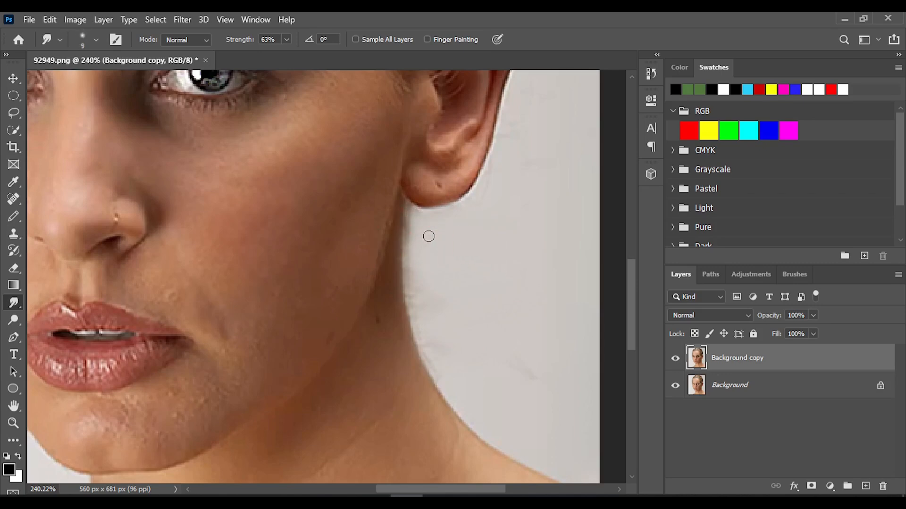
pyautogui.click(410, 220)
pyautogui.click(416, 230)
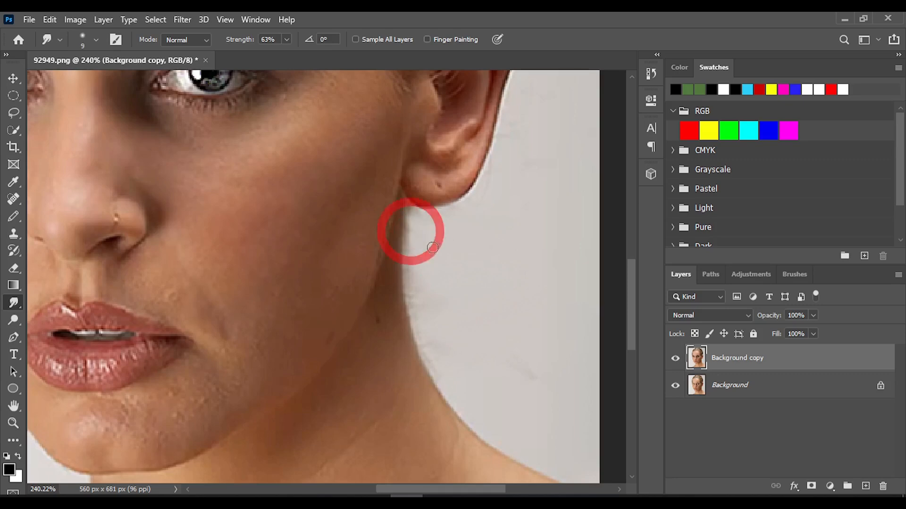
pyautogui.click(412, 228)
pyautogui.click(438, 217)
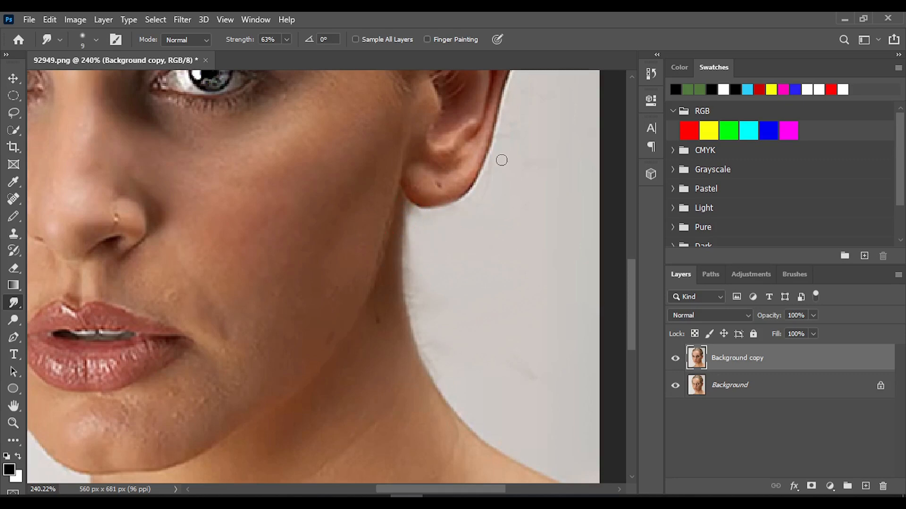
pyautogui.click(463, 219)
pyautogui.click(560, 414)
# - Review the whole portrait and the tools grouped with the Smudge Tool
pyautogui.keyDown('alt'); pyautogui.scroll(-5, 172, 240); pyautogui.keyUp('alt')
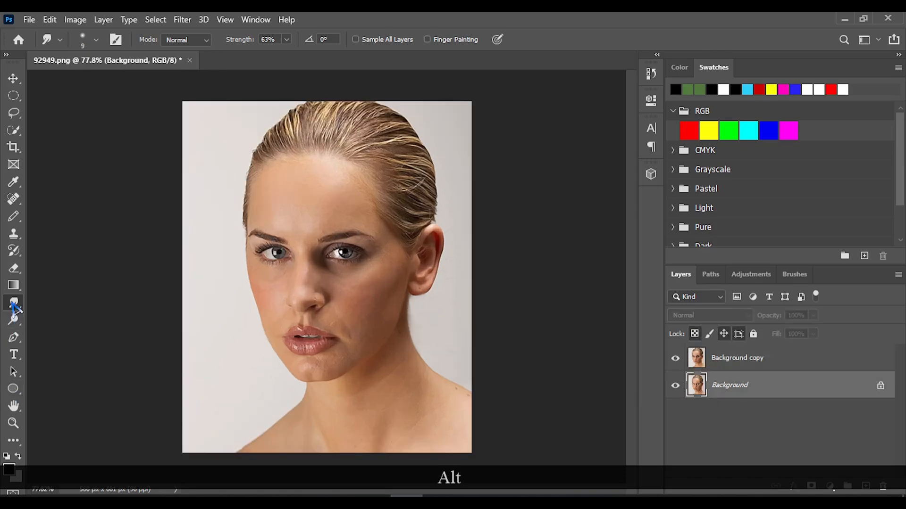
pyautogui.rightClick(16, 303)
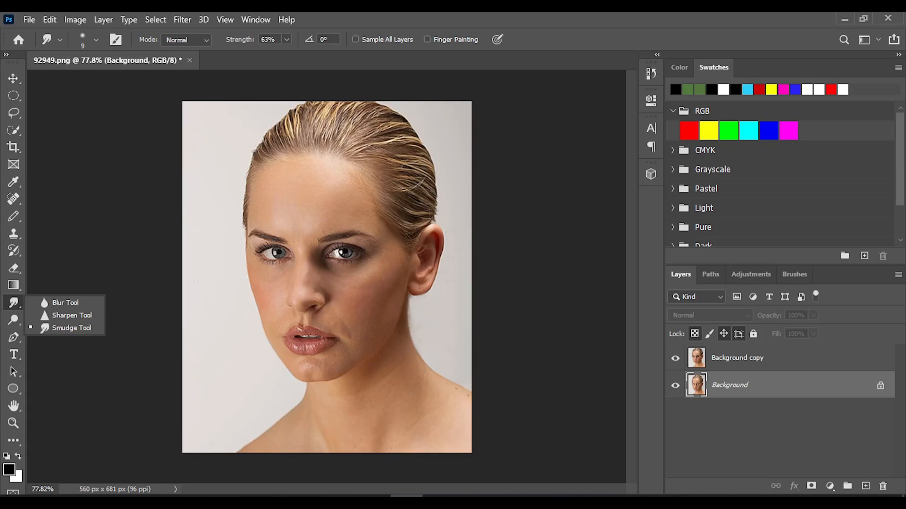
pyautogui.click(12, 302)
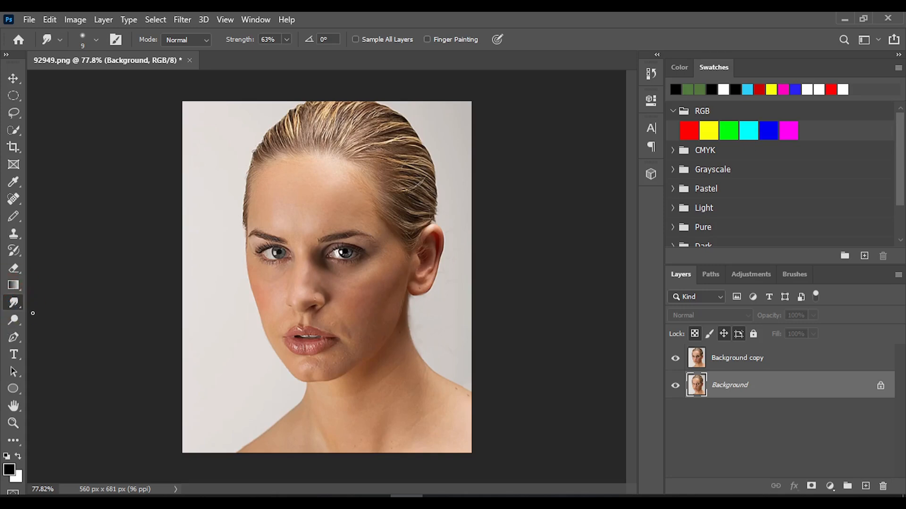